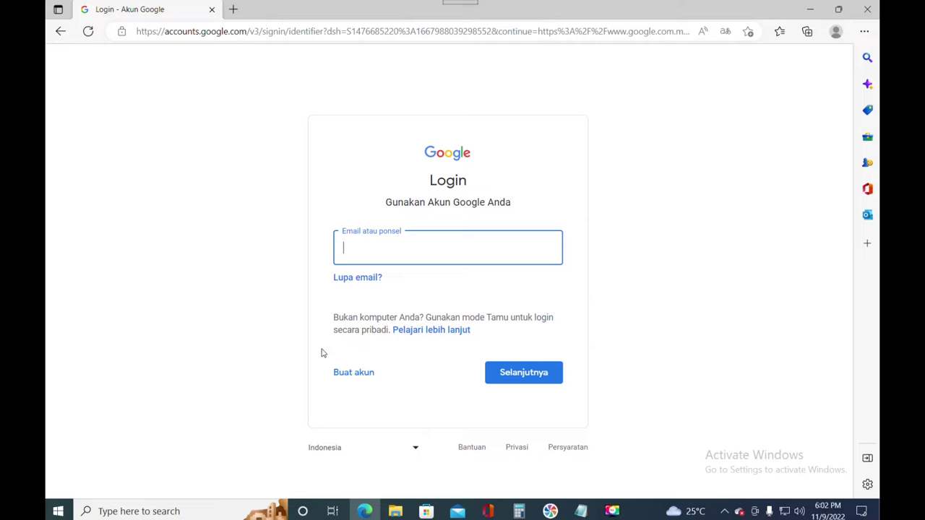
- Start creating a new Google account and choose Untuk penggunaan pribadi saya
left_click(359, 372)
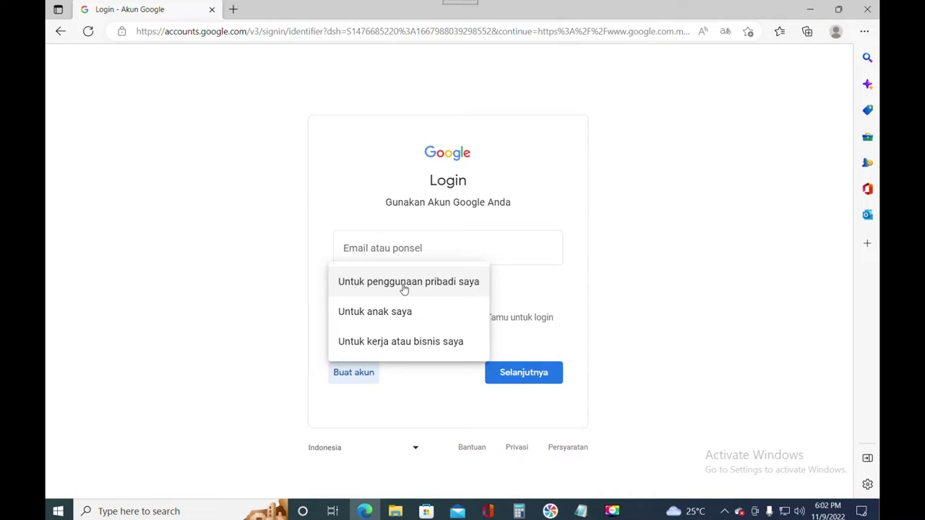
left_click(403, 287)
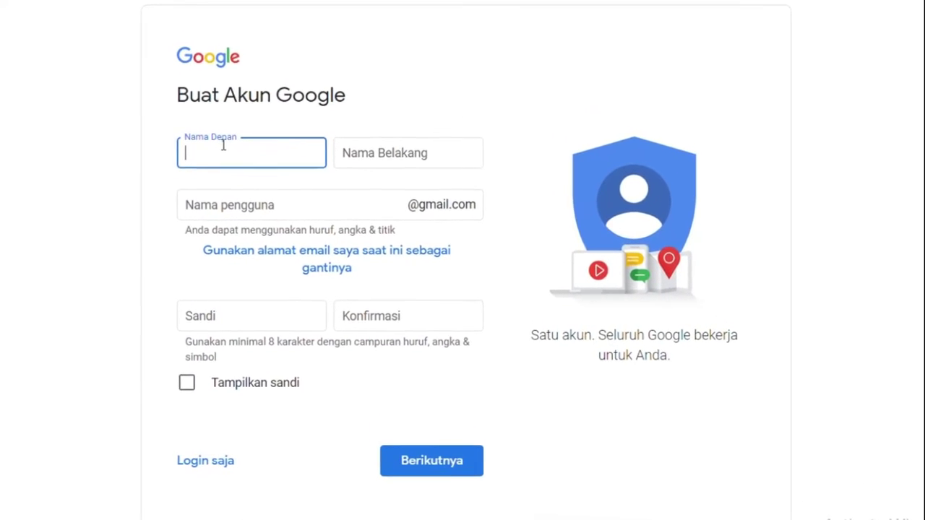
left_click(346, 155)
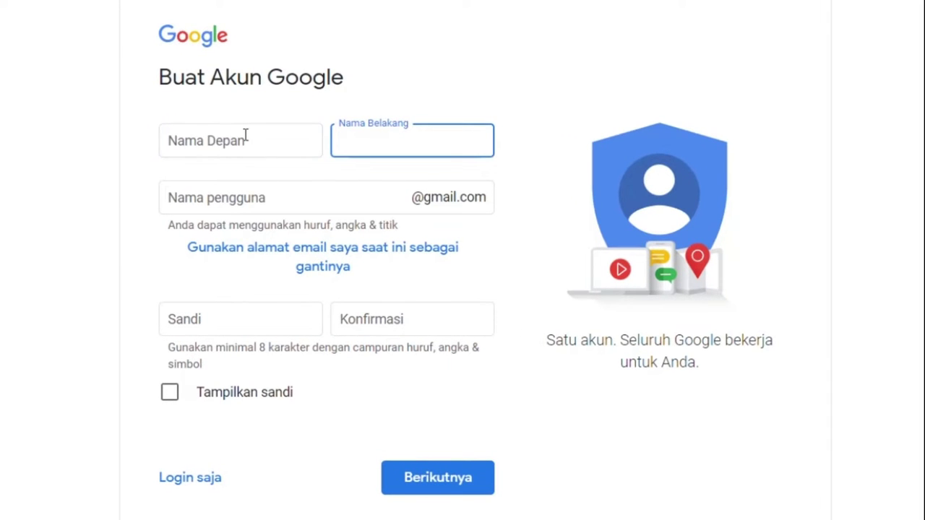
left_click(245, 138)
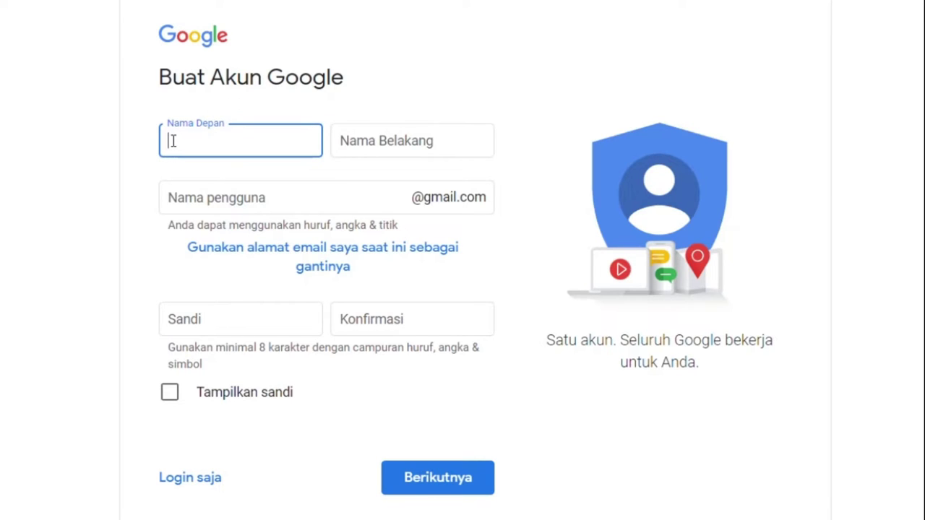
left_click(390, 140)
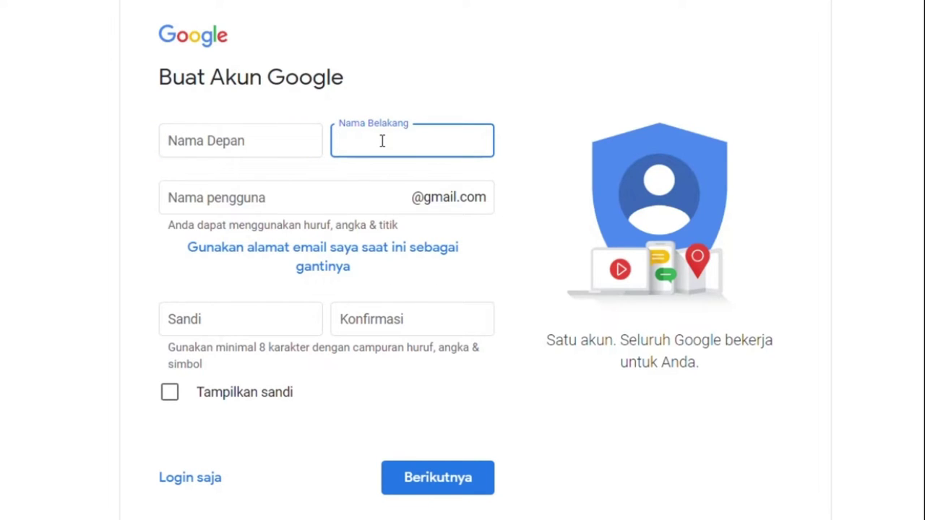
left_click(253, 142)
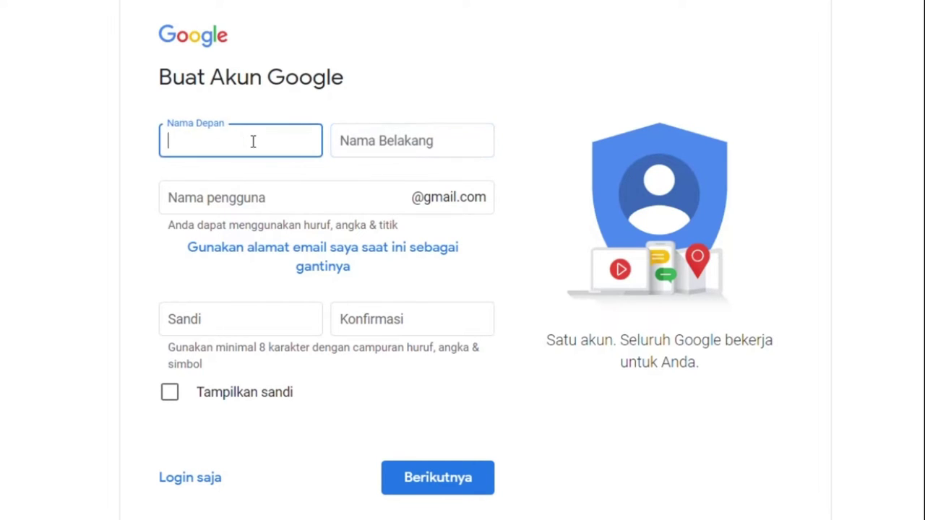
left_click(397, 140)
left_click(192, 144)
left_click(414, 145)
left_click(246, 145)
left_click(340, 139)
left_click(193, 143)
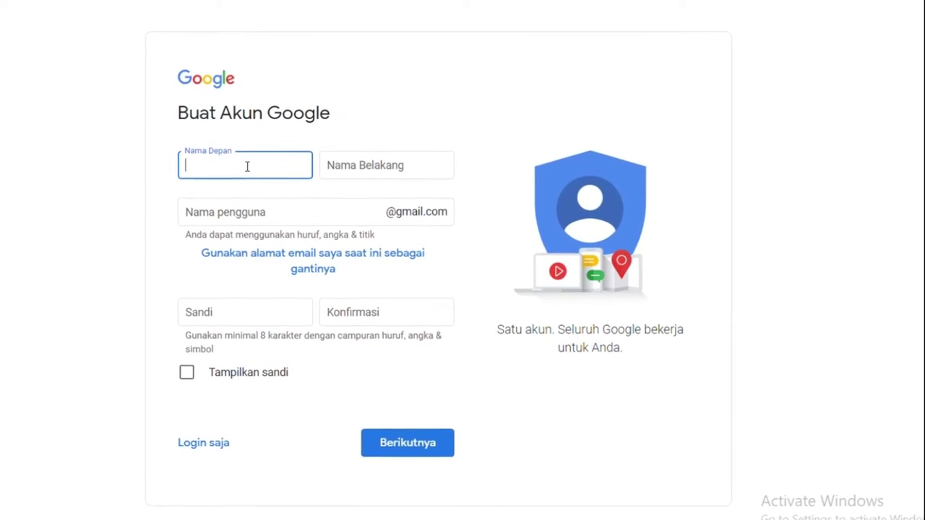
- Enter the first name and last name, then place the caret at the start of the username
type("Mecry")
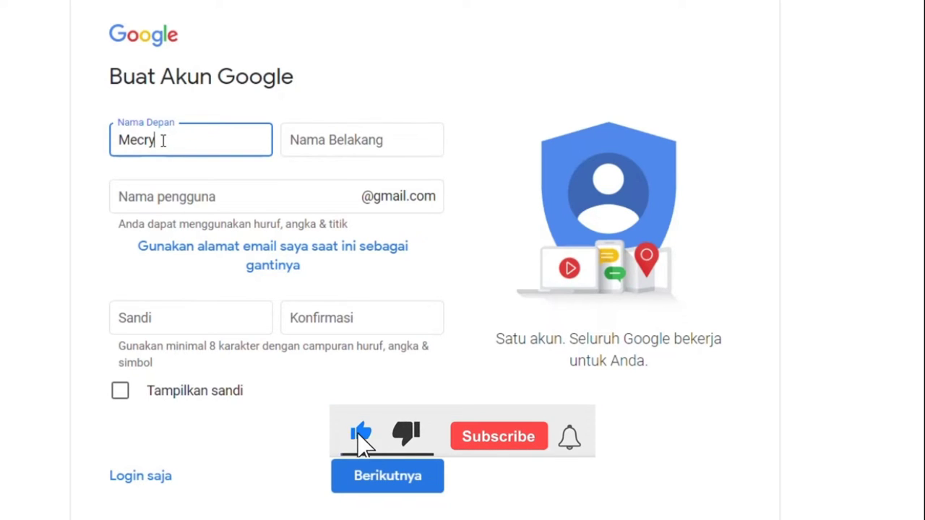
left_click(342, 140)
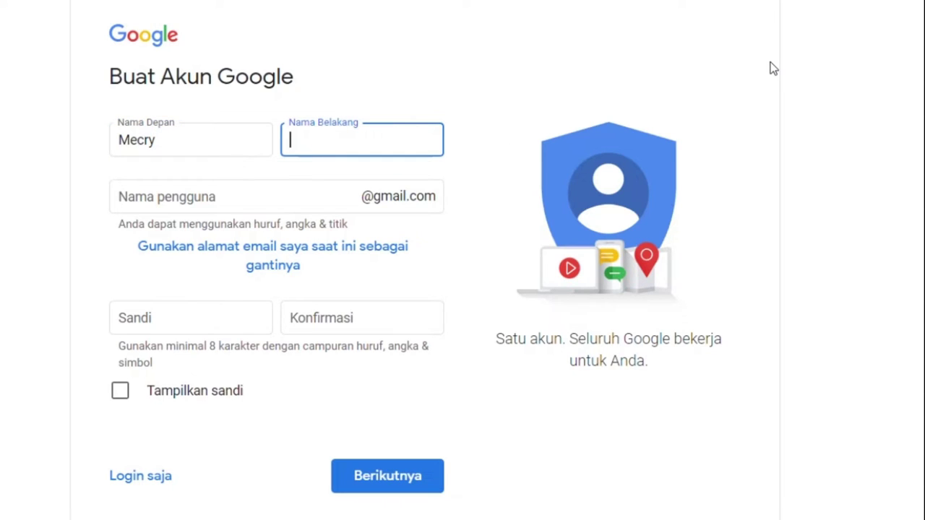
type("B")
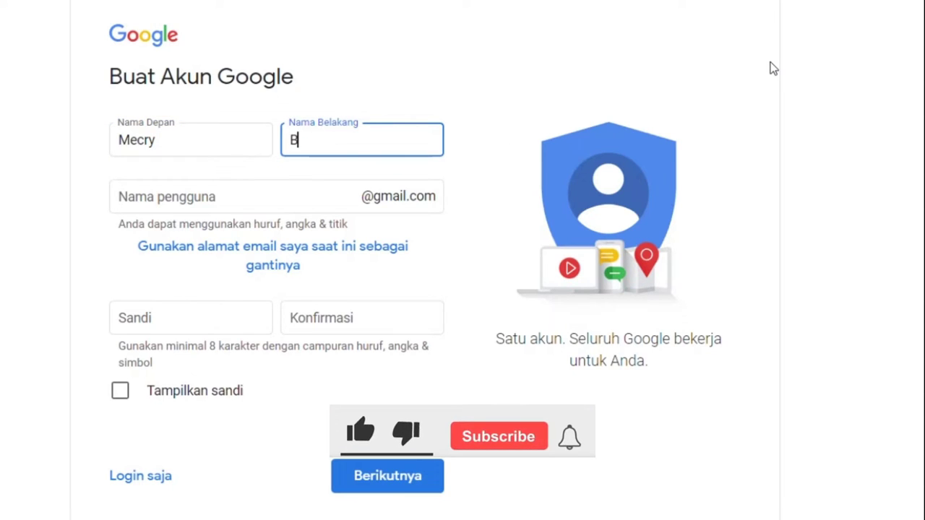
type("ob")
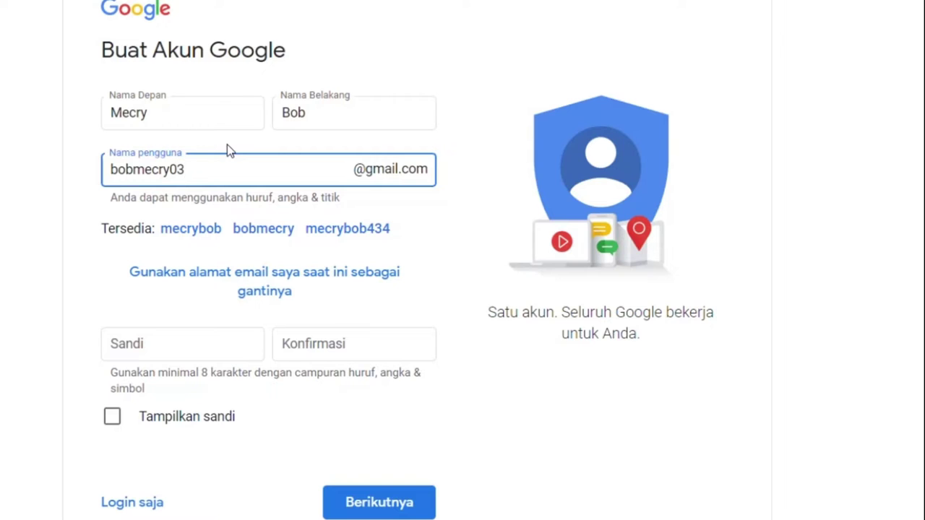
left_click(120, 200)
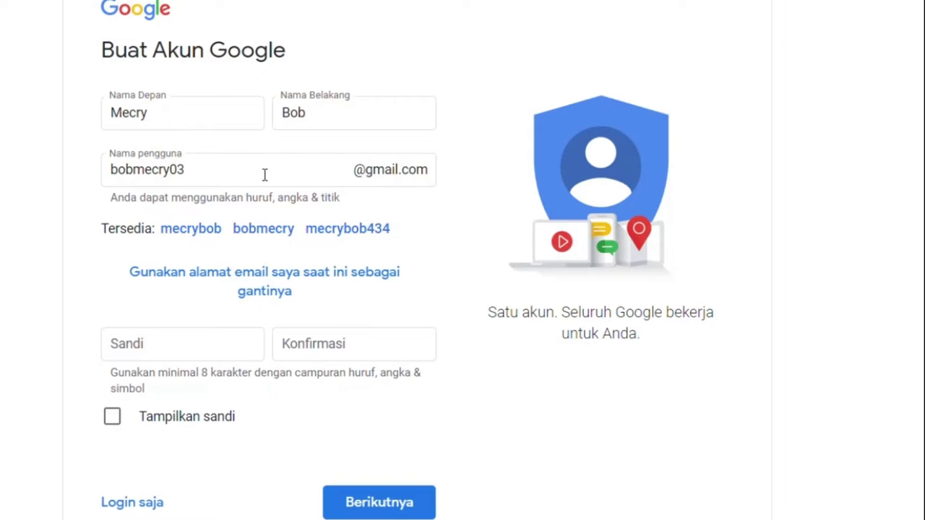
left_click(223, 172)
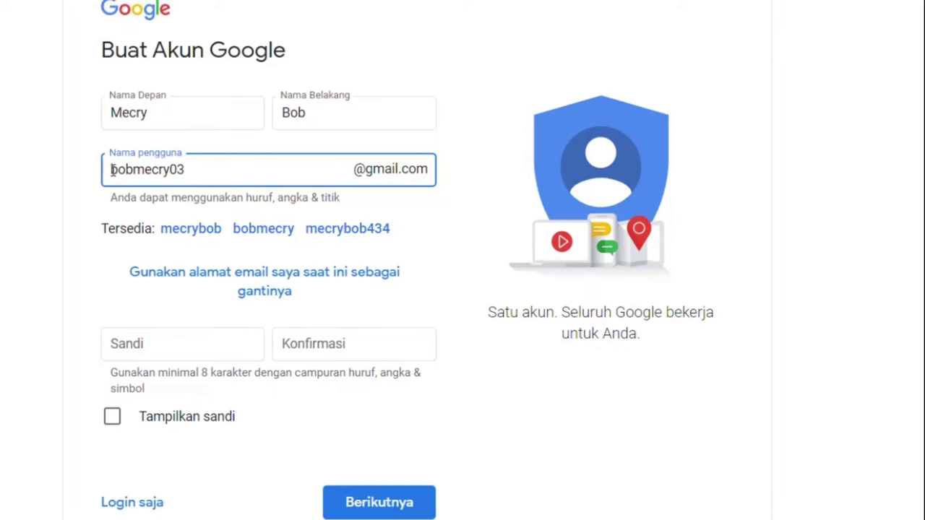
key("Home")
- Copy the suggested username, then replace it with a new name and have it checked
left_click_drag(203, 168, 84, 176)
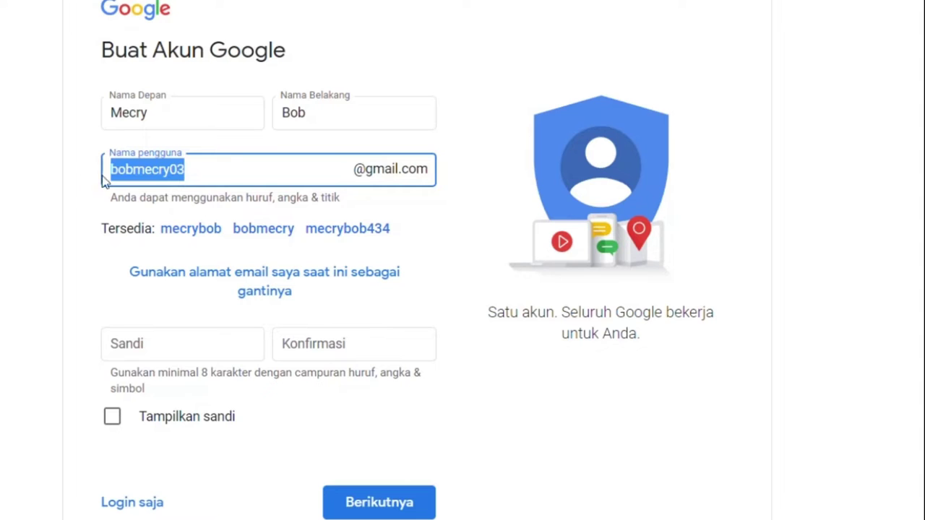
right_click(150, 174)
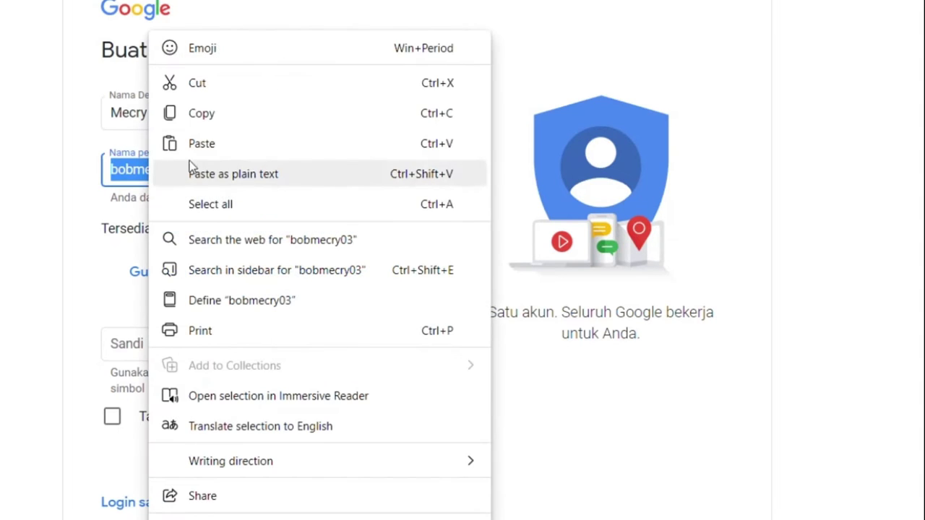
left_click(216, 114)
left_click(201, 169)
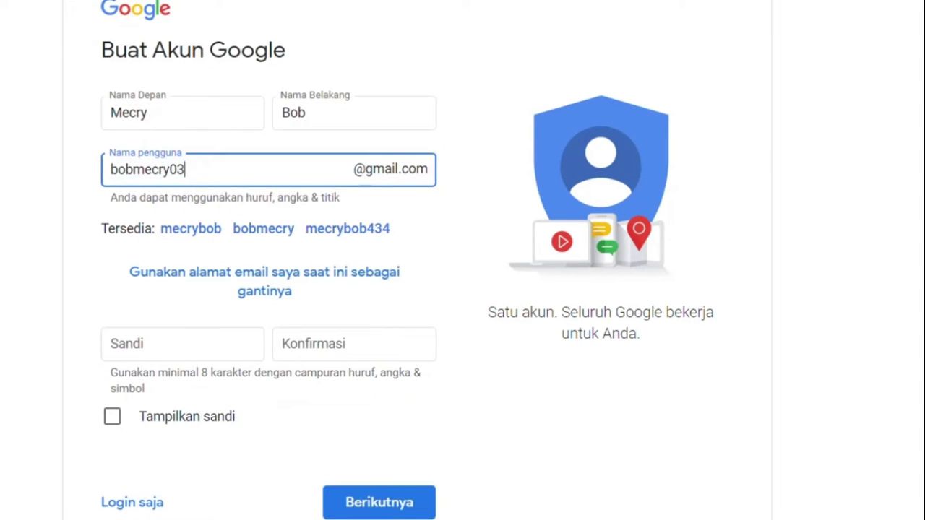
key("BackSpace")
key("BackSpace")
key("BackSpace")
key("BackSpace")
key("BackSpace")
key("BackSpace")
key("BackSpace")
key("BackSpace")
key("BackSpace")
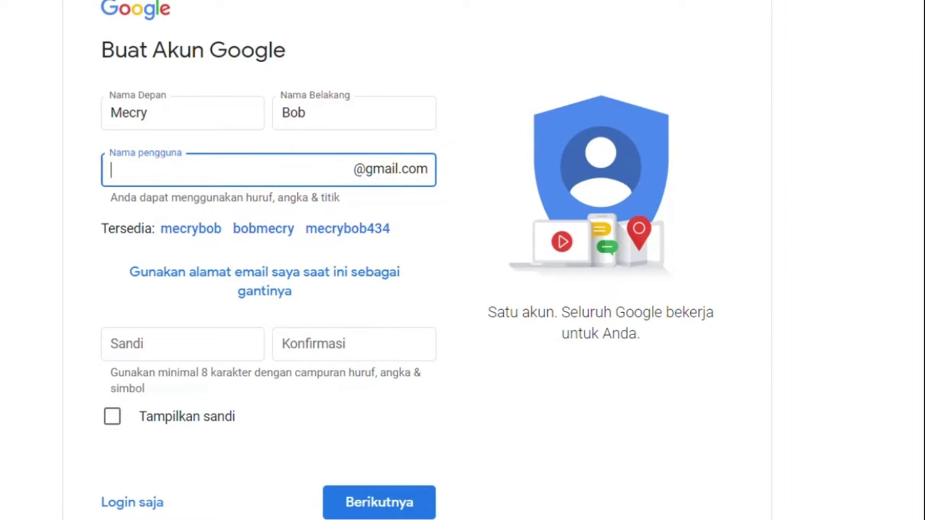
left_click(426, 210)
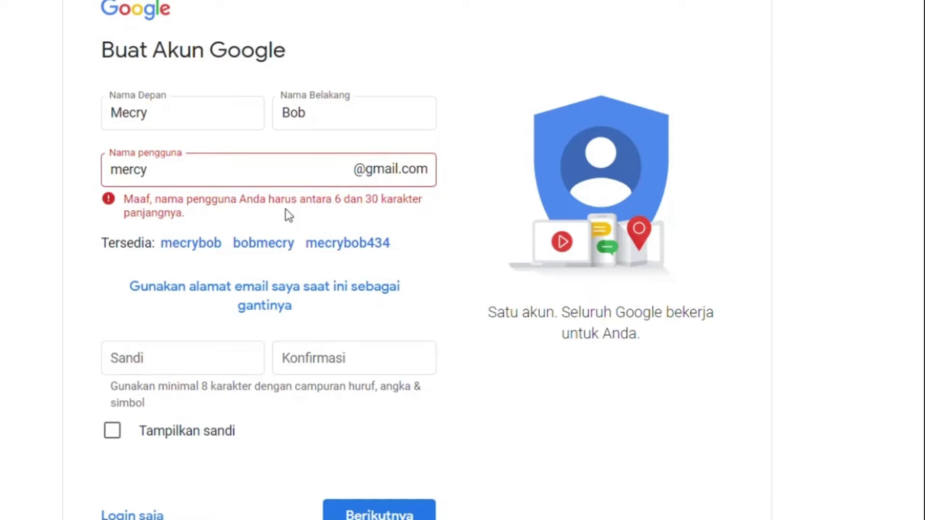
- Extend the username with 'ku' and then 2022 until the already-taken warning clears
left_click(154, 170)
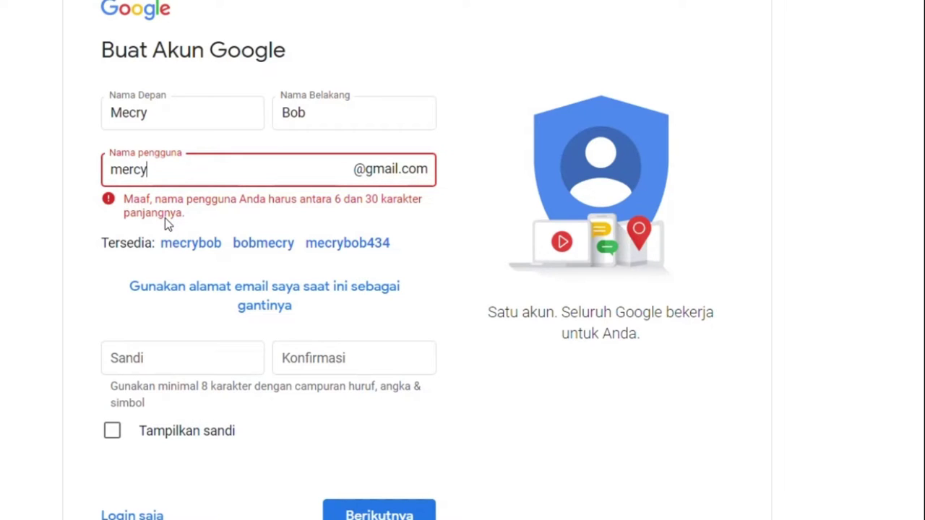
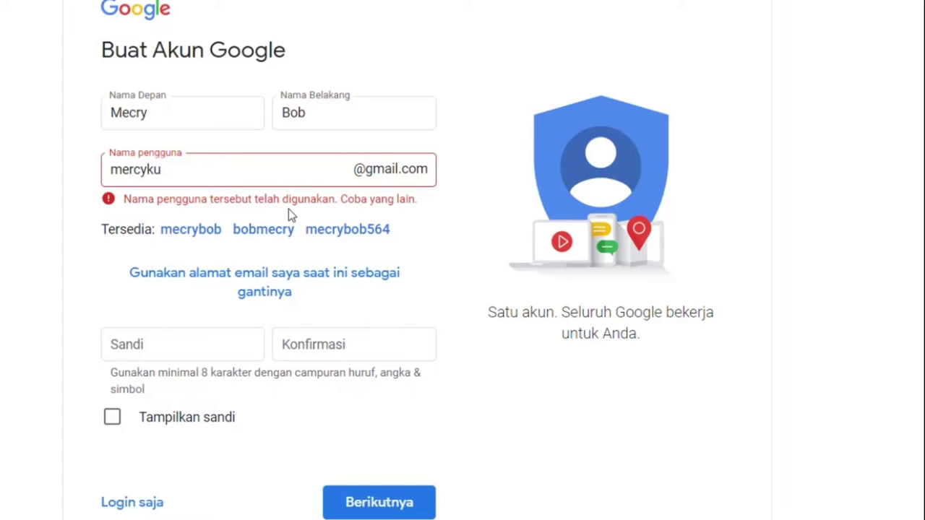
left_click(157, 174)
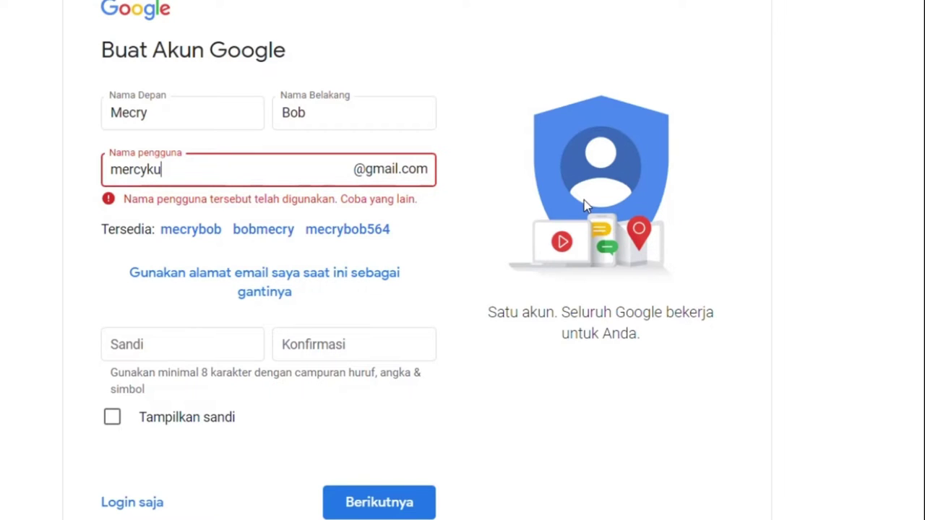
left_click(413, 228)
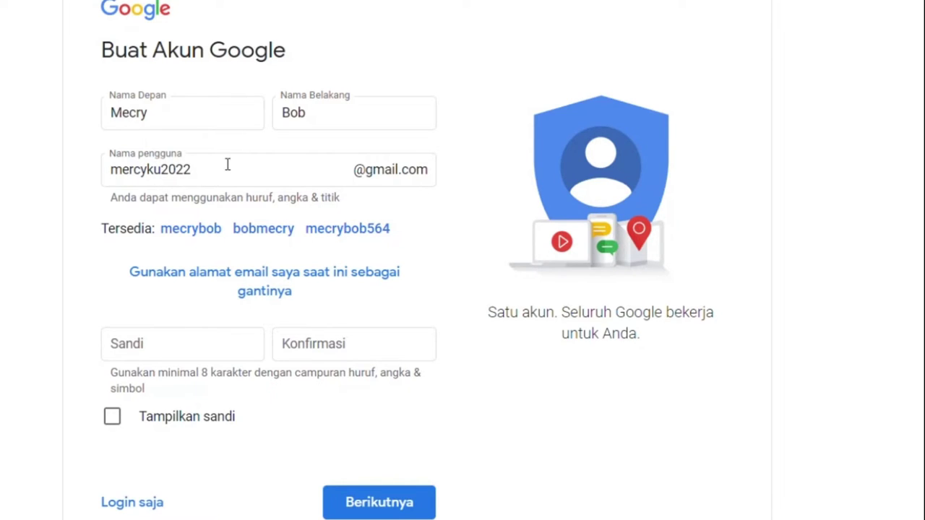
left_click_drag(209, 169, 89, 173)
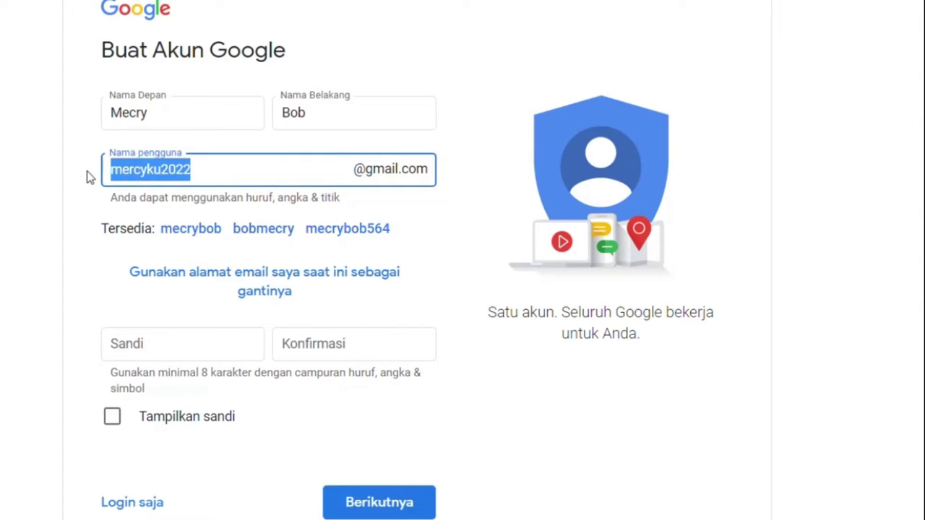
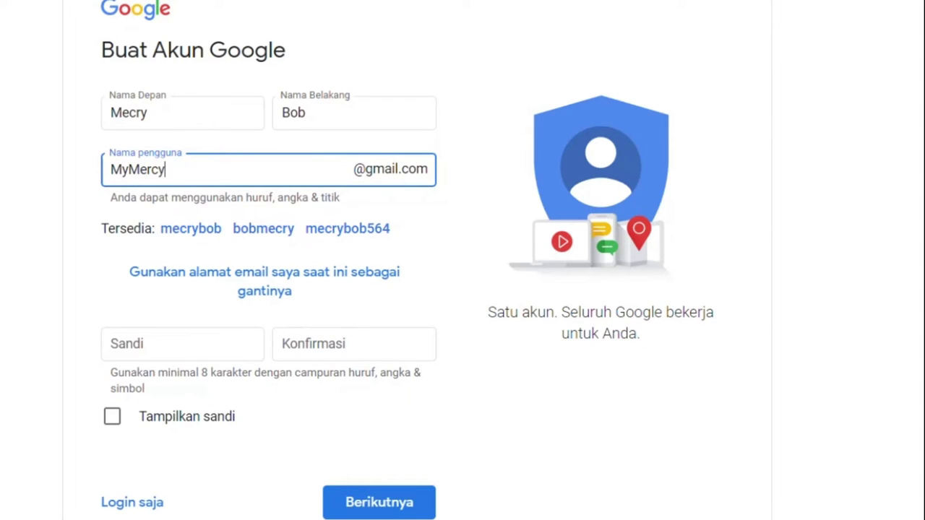
- Replace the username with a new name ending in 2U and recheck its availability
left_click(430, 223)
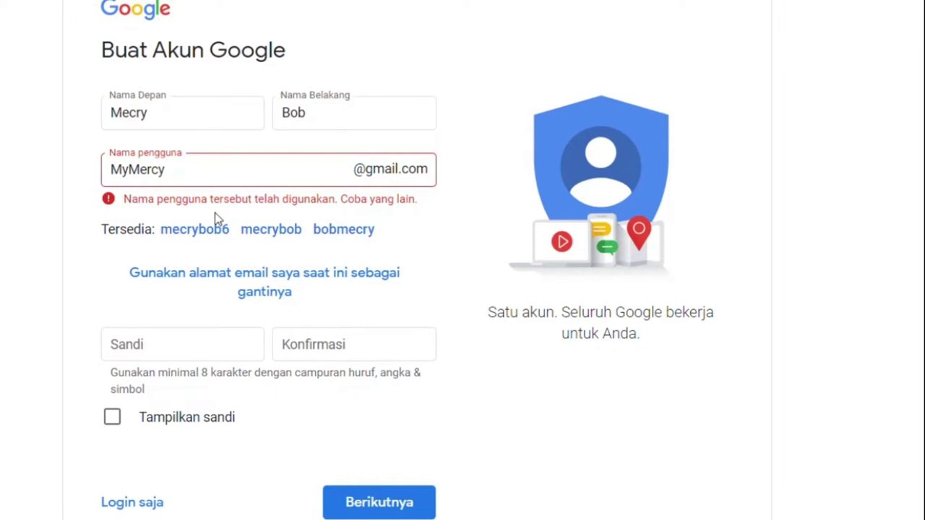
left_click(181, 169)
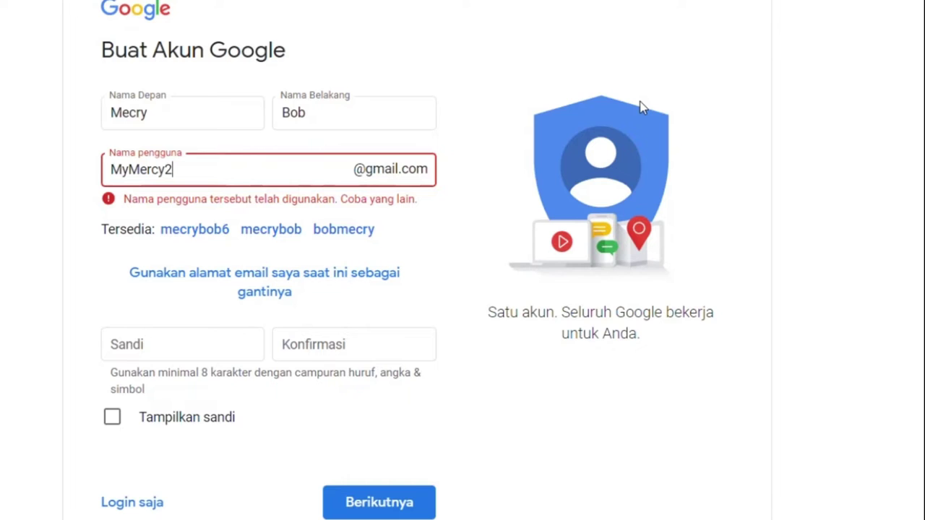
left_click(421, 252)
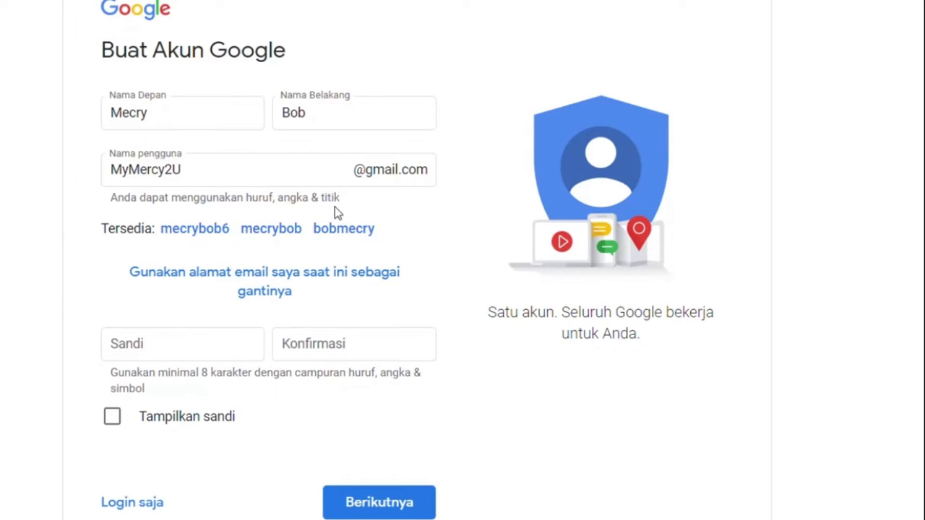
- Change both capital M letters in the username to lowercase m
left_click(141, 168)
key("Delete")
type("m")
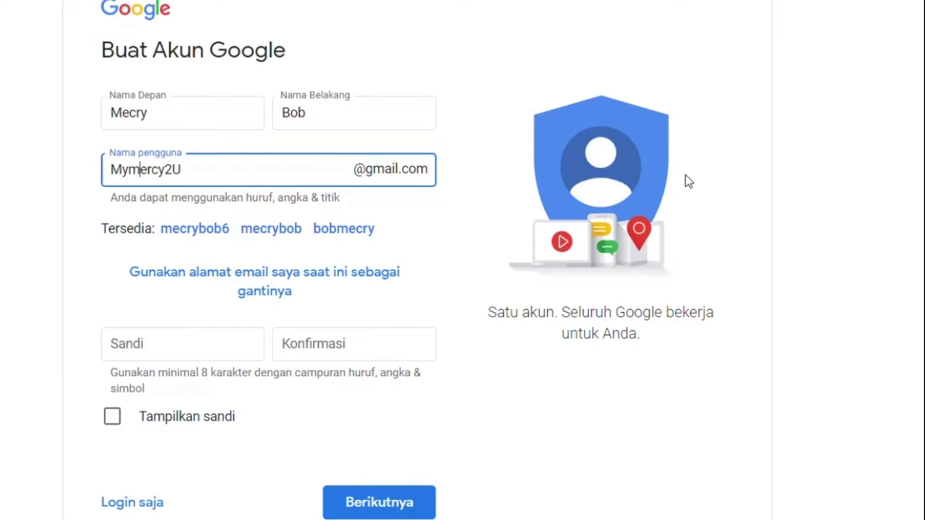
left_click(120, 169)
key("BackSpace")
type("m")
left_click(443, 233)
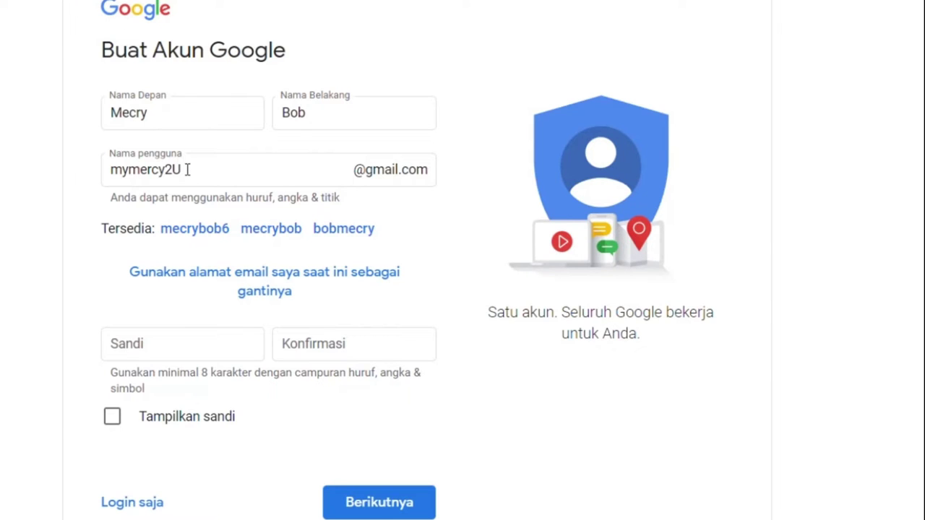
- Remove the trailing capital U from the username and review the first and last name entries
left_click(187, 169)
key("BackSpace")
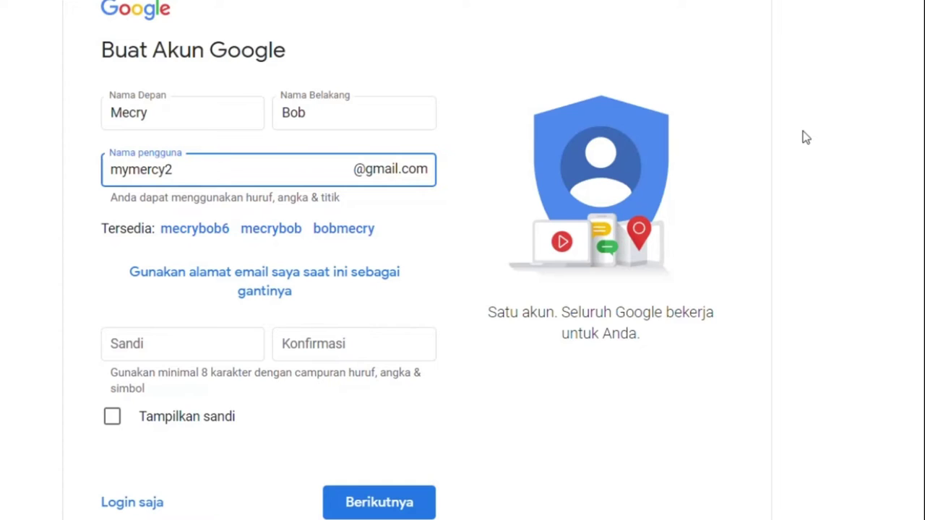
left_click(447, 228)
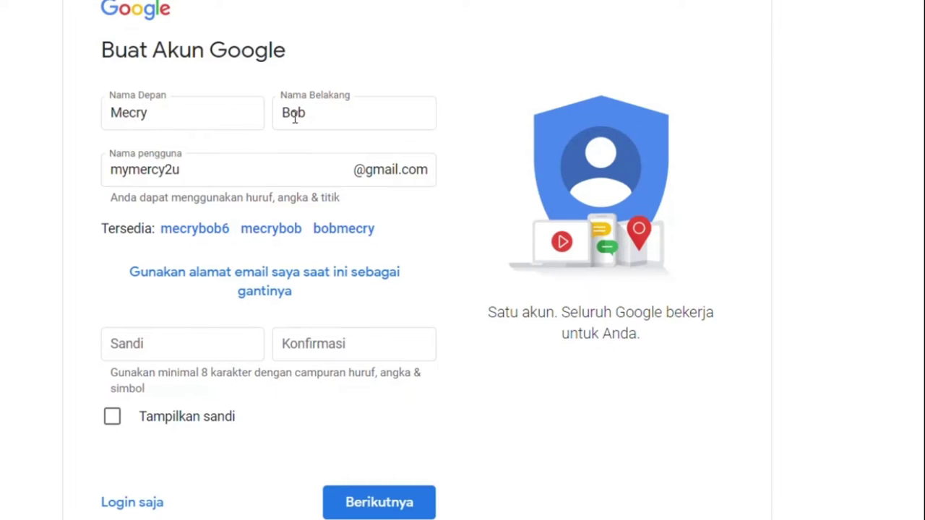
left_click(177, 114)
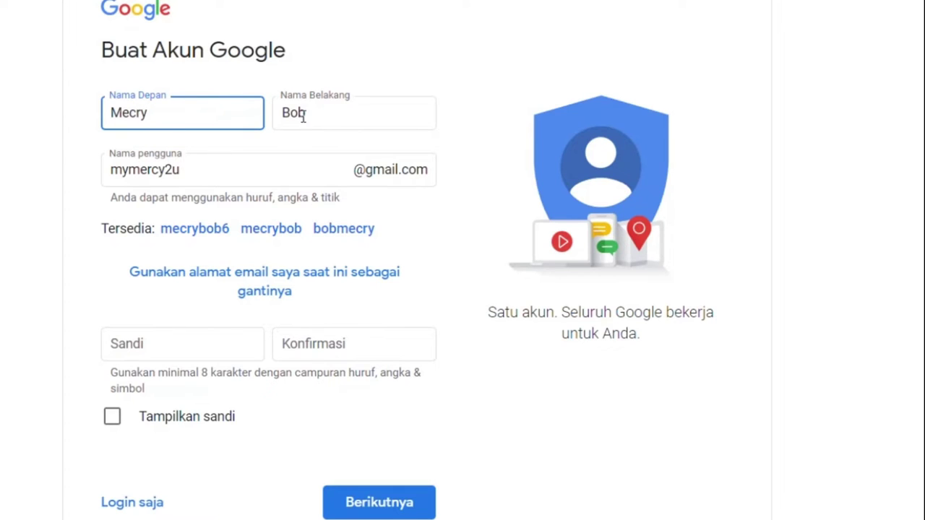
left_click(328, 113)
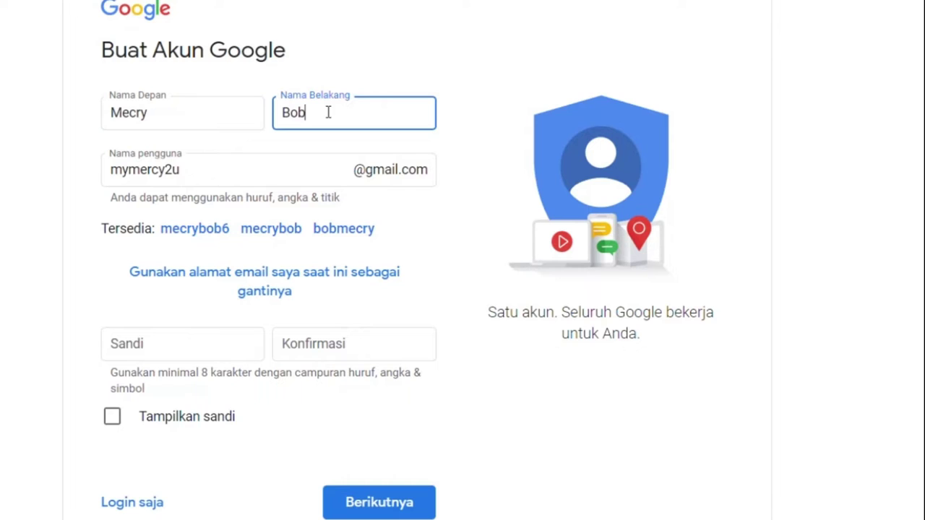
left_click(209, 169)
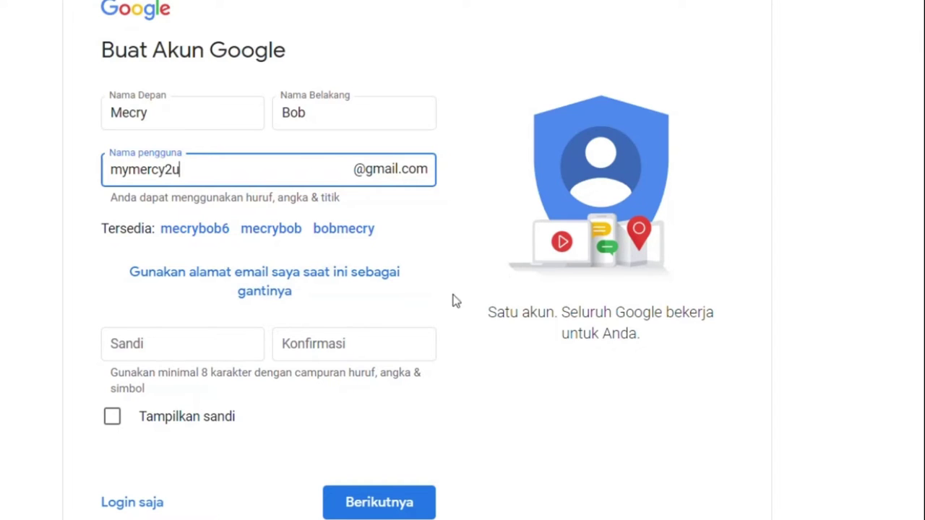
- Visit the Sandi and Konfirmasi password fields, leaving both empty
left_click(171, 348)
left_click(364, 345)
left_click(185, 351)
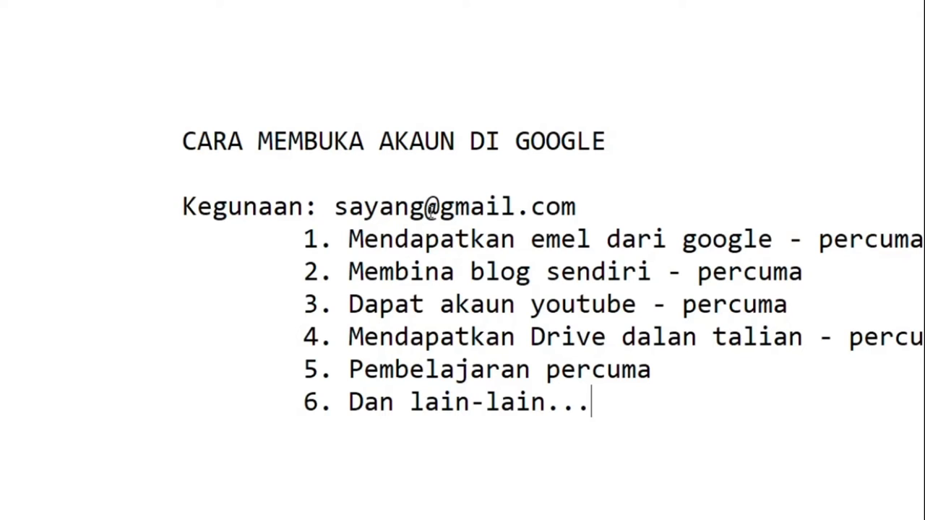
left_click_drag(424, 206, 609, 208)
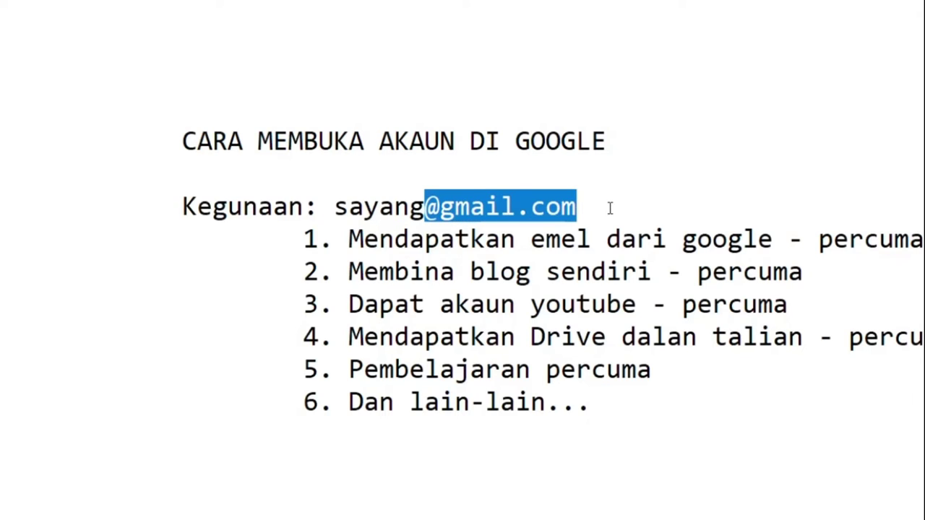
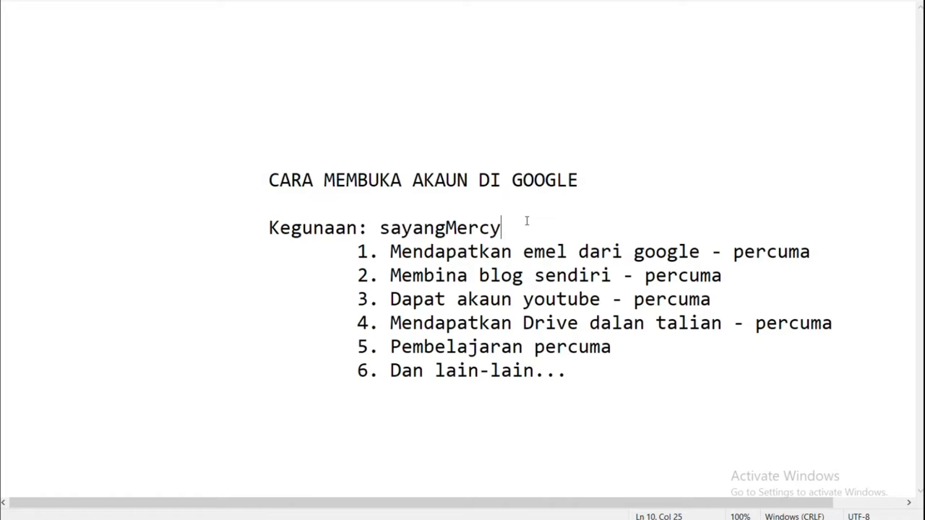
left_click_drag(381, 225, 535, 226)
right_click(472, 228)
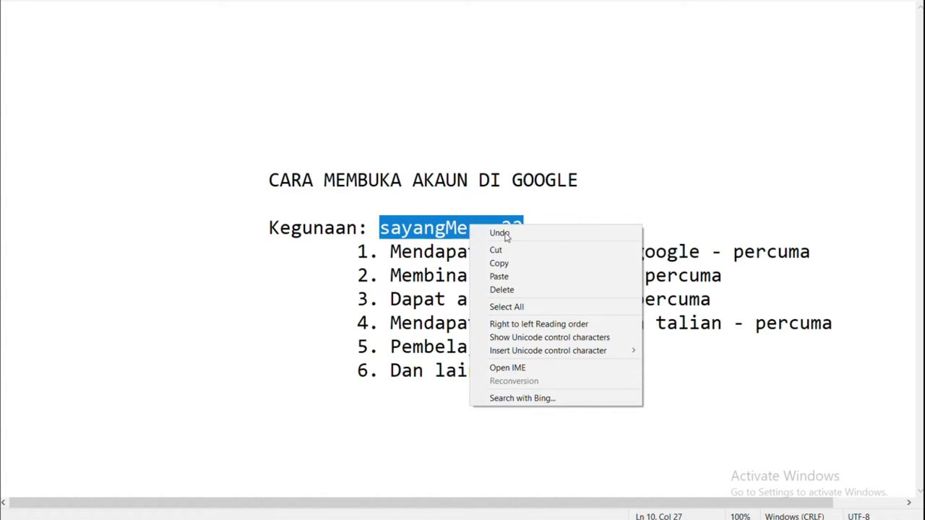
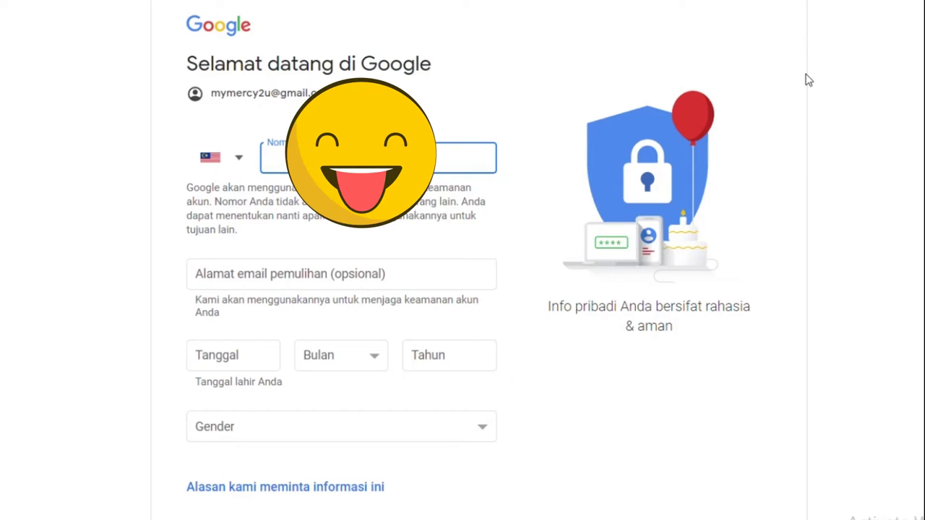
- Enter a mobile phone number in the optional Nomor telepon field and check it
type("011")
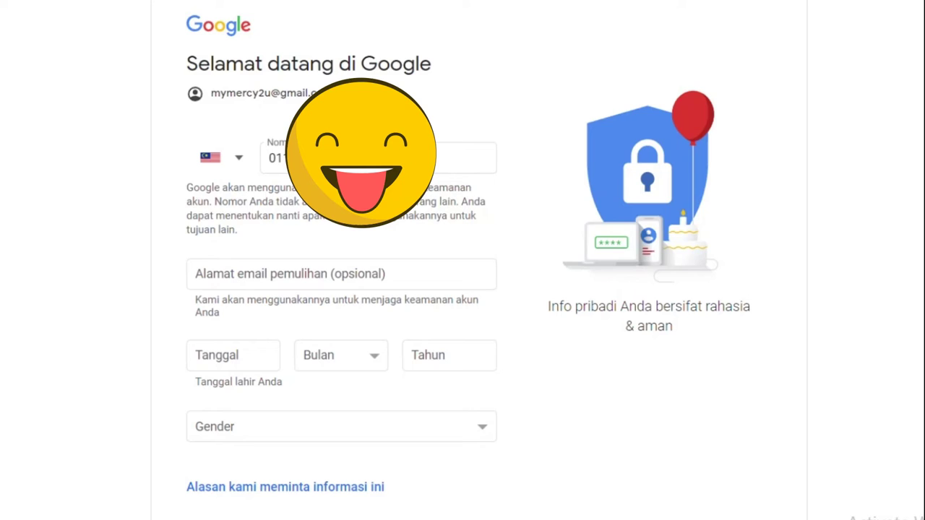
left_click(268, 159)
double_click(268, 159)
key("Right")
key("ctrl+a")
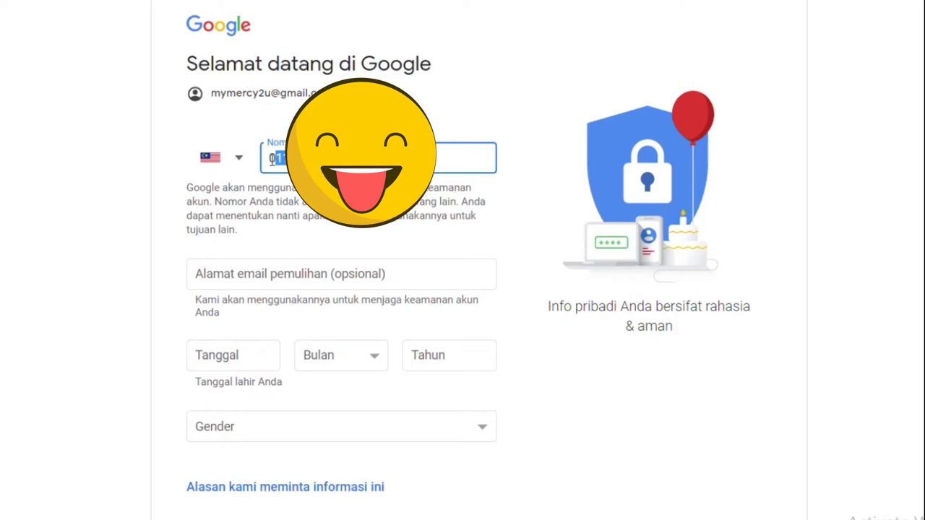
left_click(254, 100)
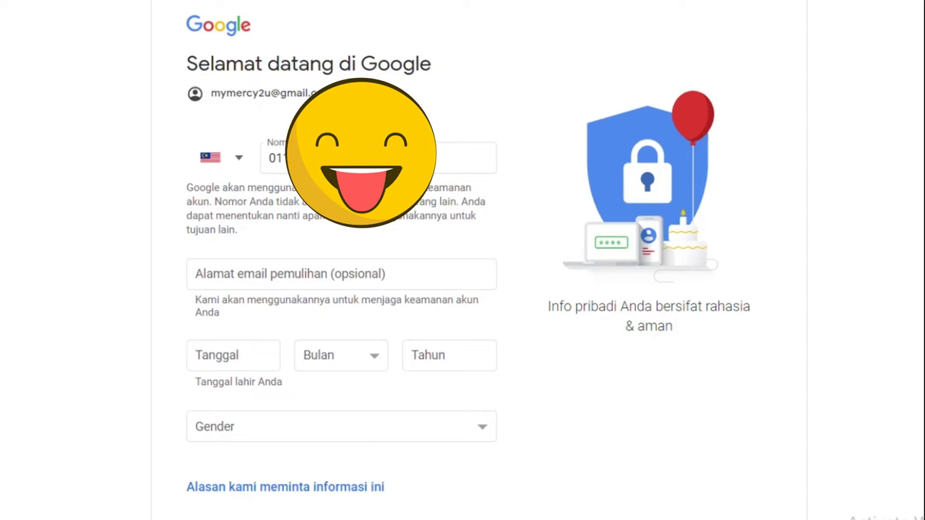
left_click(375, 159)
scroll(348, 285, "down", 2)
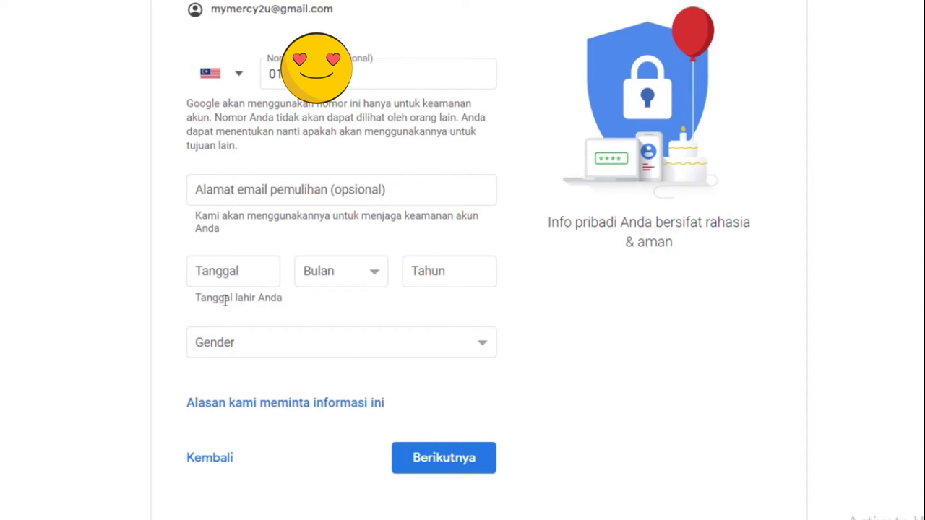
- Enter day 01 in Tanggal and choose Januari from the Bulan list
left_click(264, 271)
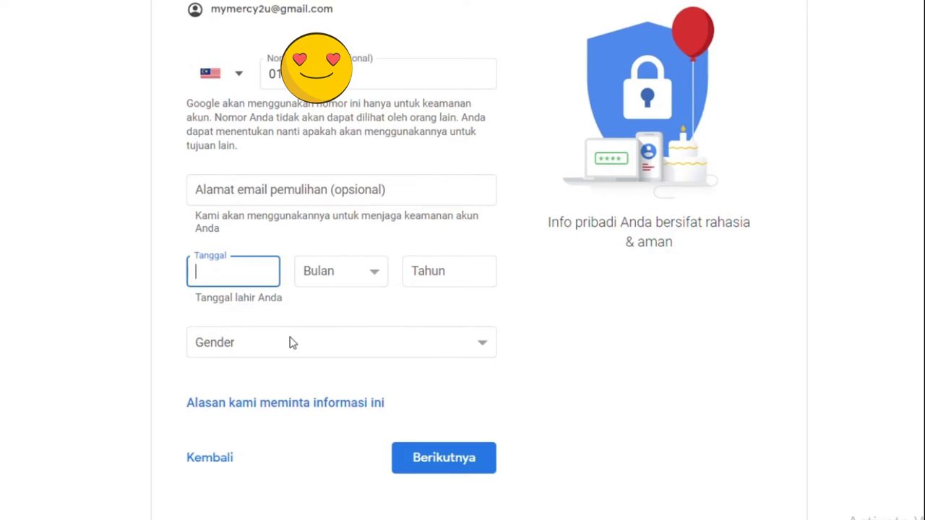
type("01")
left_click(375, 275)
left_click(311, 297)
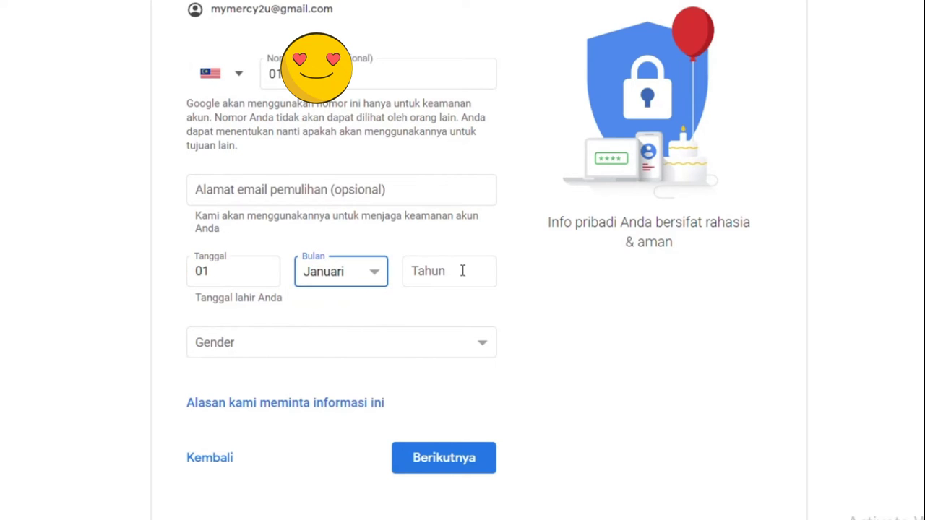
left_click(463, 271)
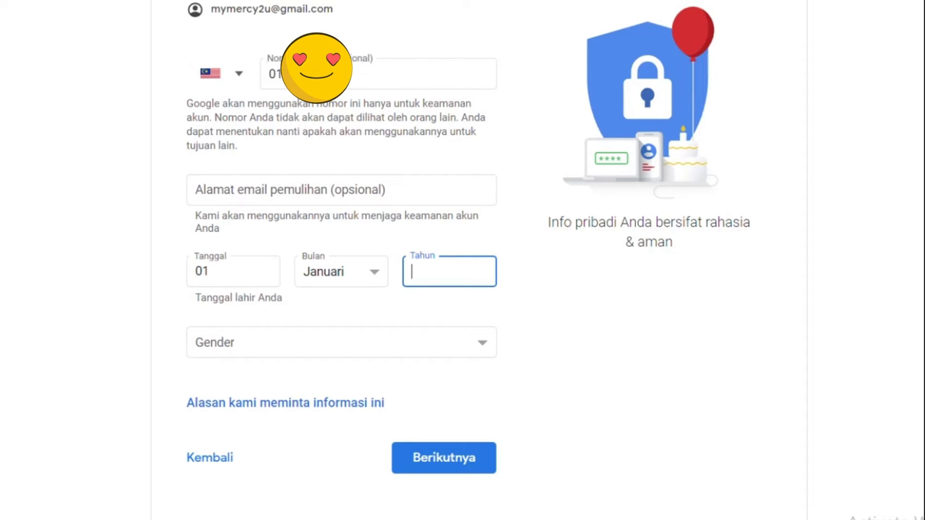
- Compute 2022 − 18 = 2,004 in Calculator, then close it
key("XF86Calculator")
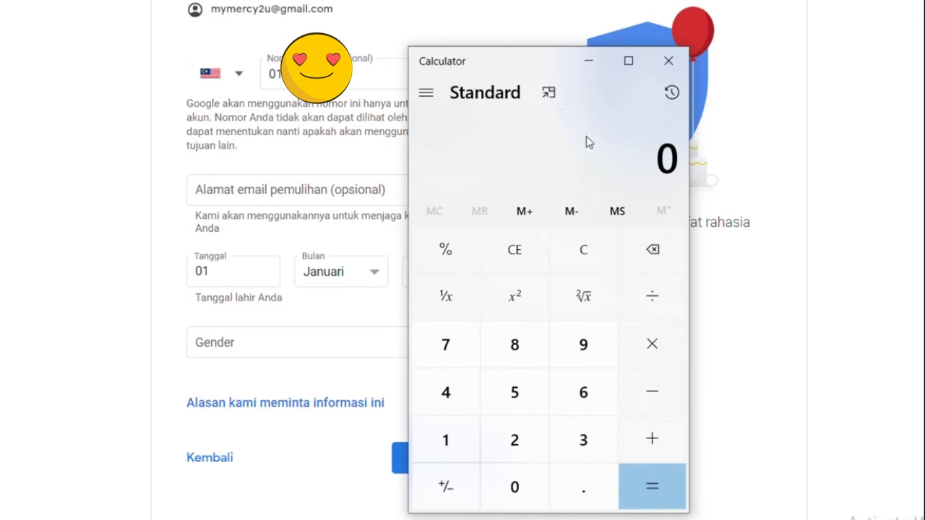
left_click(512, 447)
left_click(516, 489)
left_click(532, 449)
left_click(532, 448)
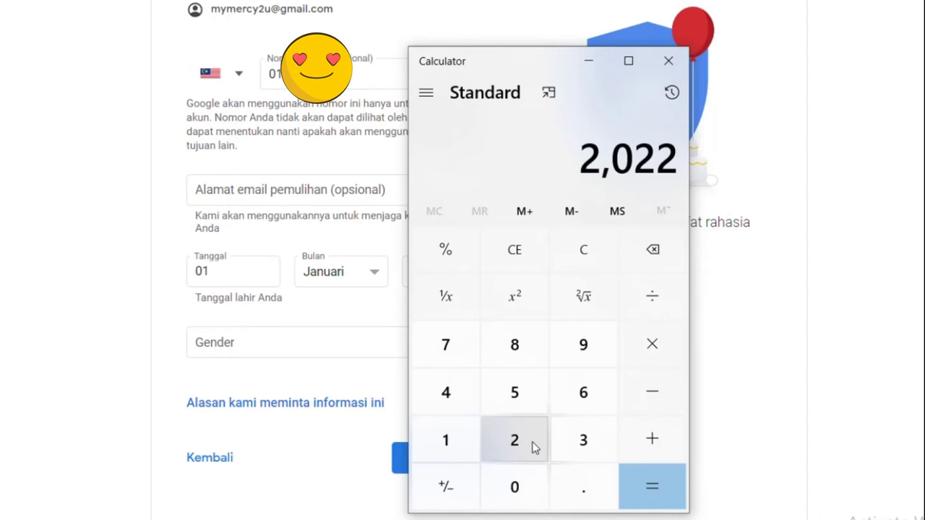
left_click(647, 403)
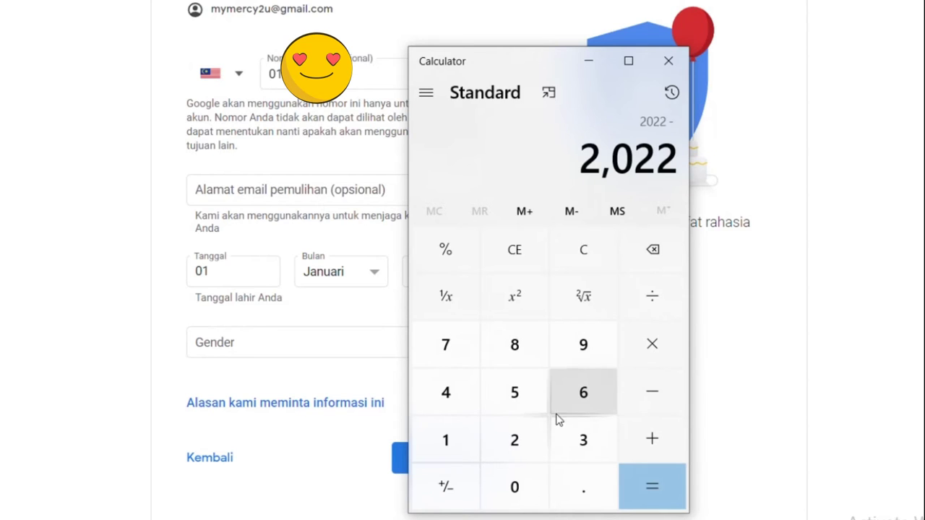
left_click(437, 453)
left_click(501, 353)
left_click(658, 482)
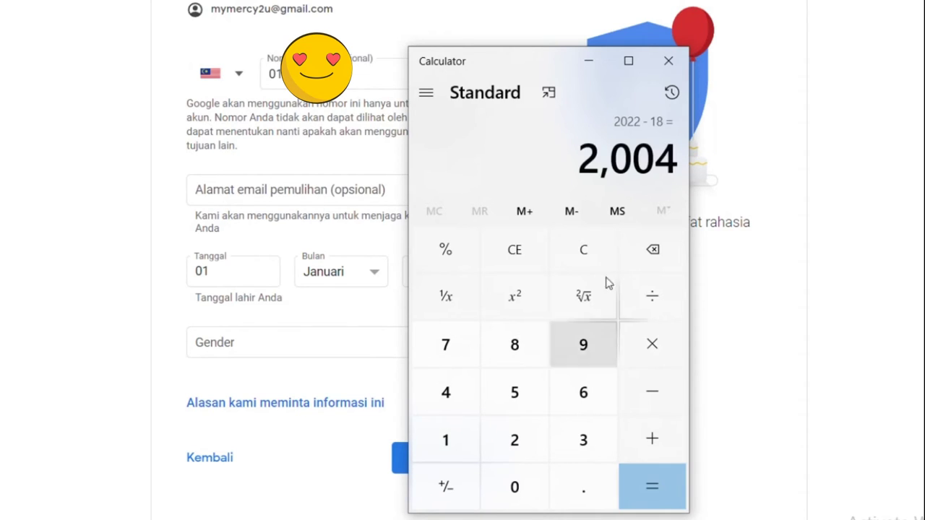
left_click(667, 61)
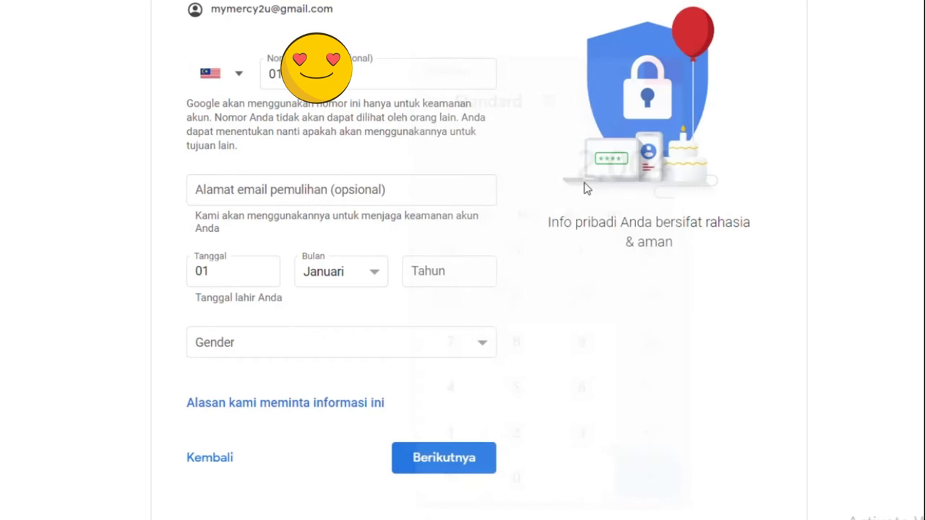
- Enter birth year 2004, select Pria as the gender, and submit with Berikutnya
left_click(458, 271)
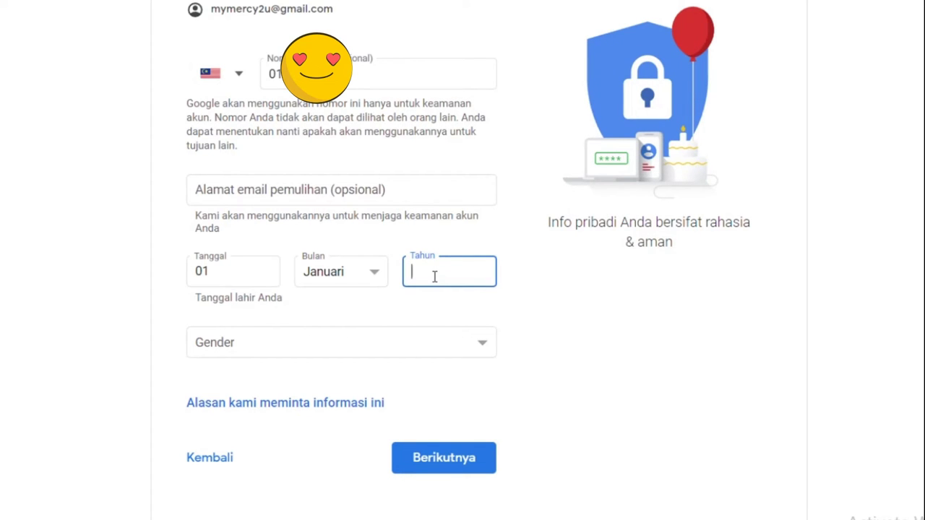
type("2004")
left_click(590, 340)
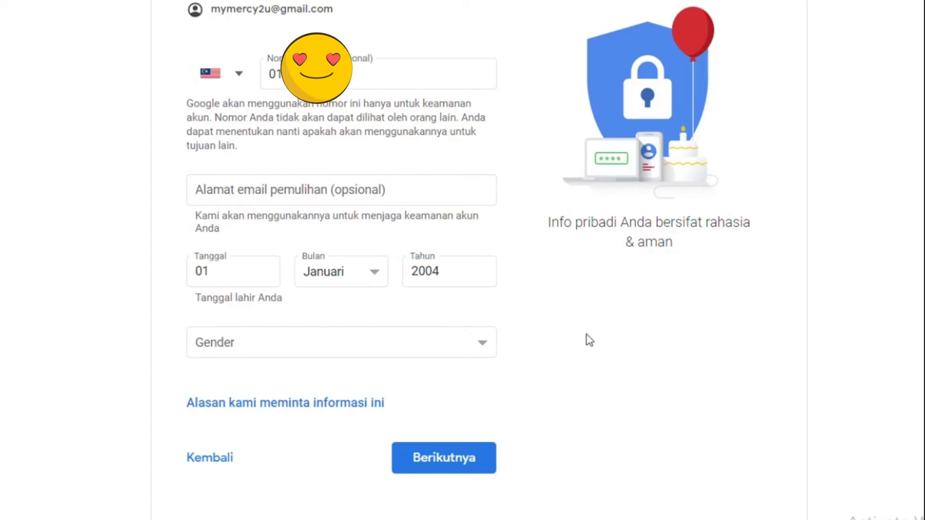
left_click(485, 346)
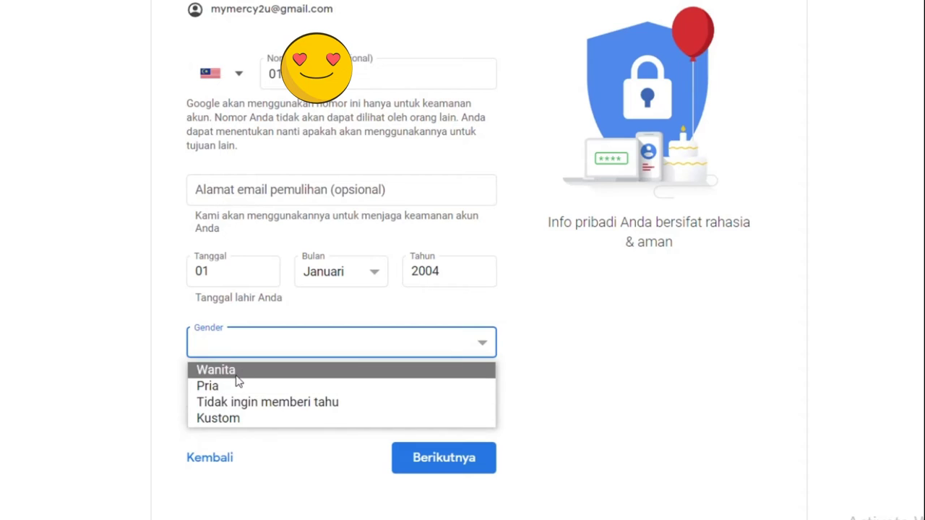
left_click(227, 390)
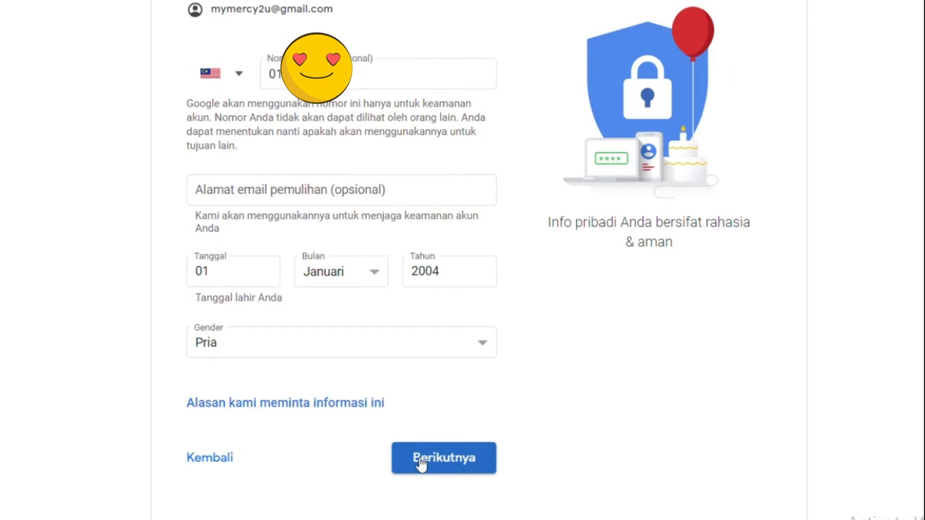
left_click(455, 465)
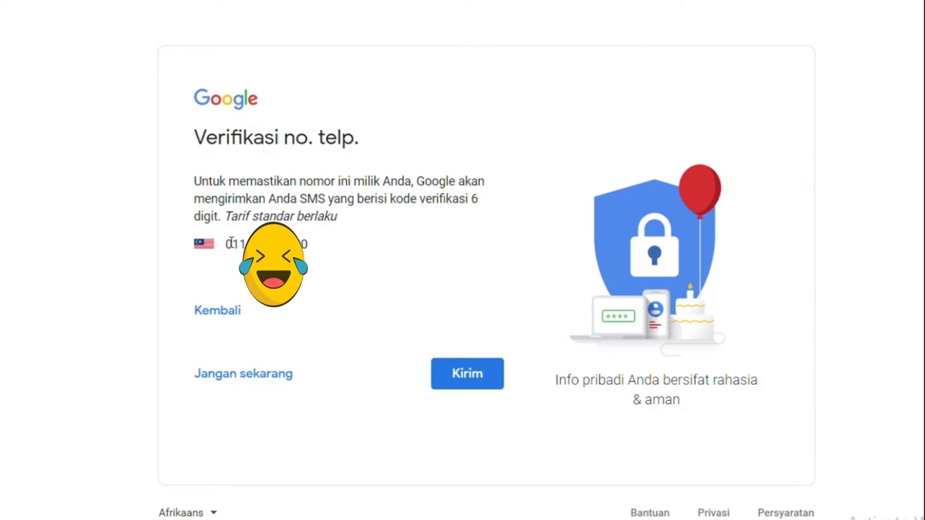
left_click_drag(227, 244, 315, 254)
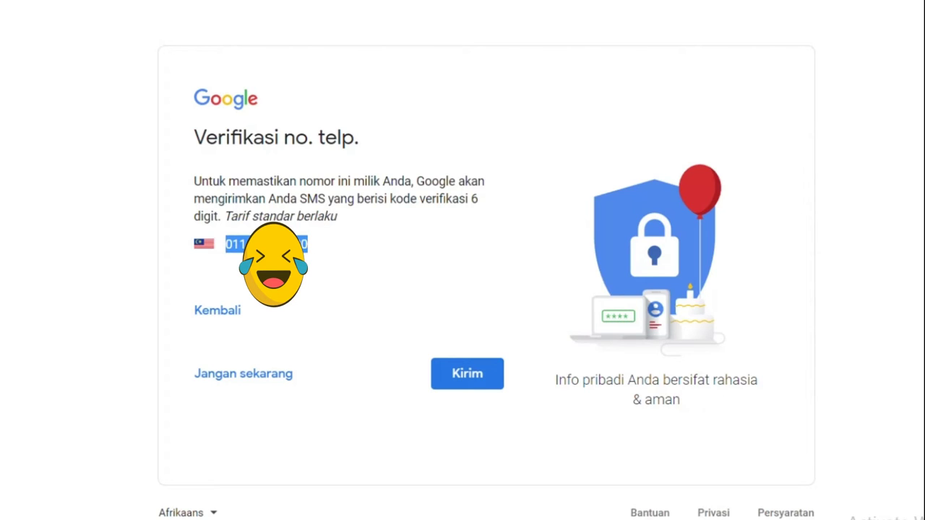
left_click(470, 376)
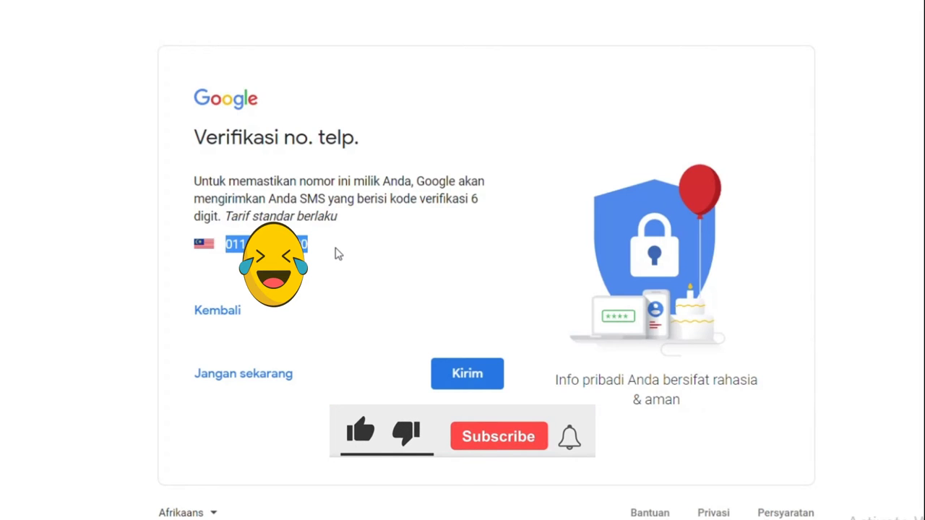
- Send the SMS code, enter the received code after G-, and submit with Verifikasi
left_click(463, 376)
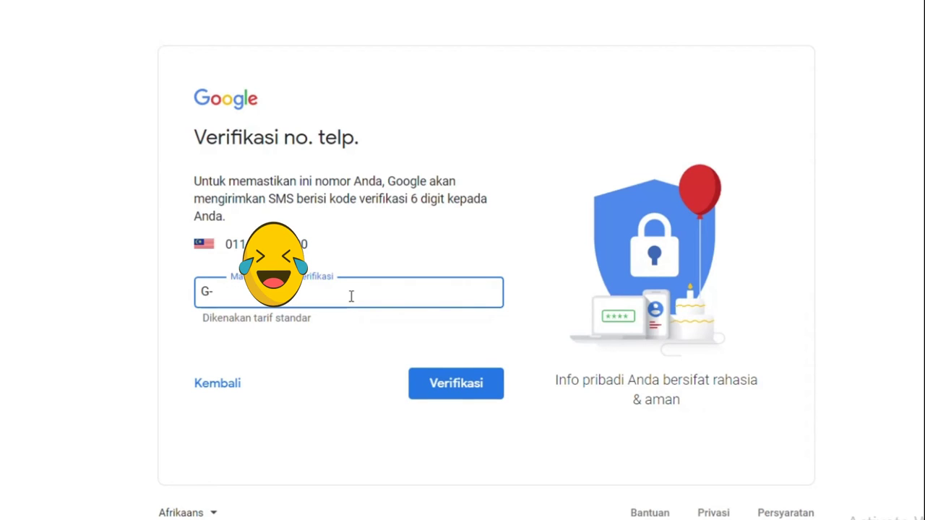
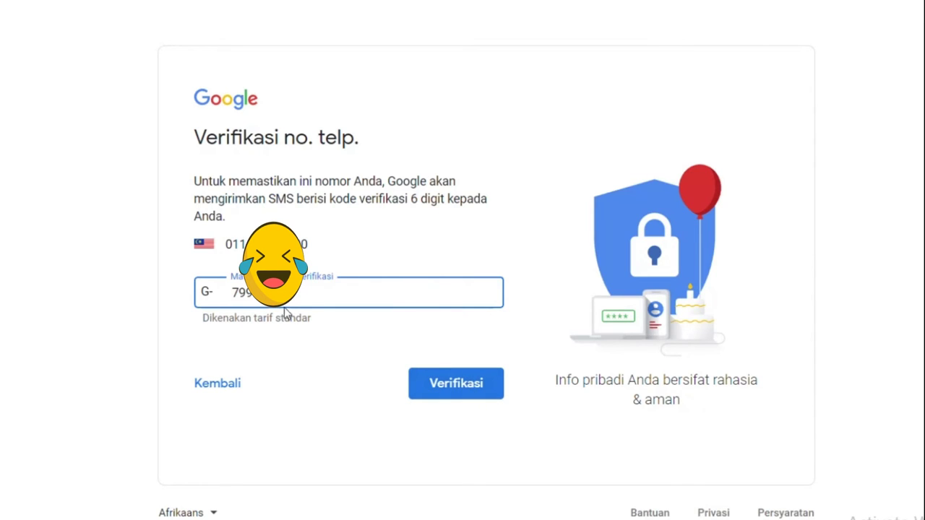
double_click(245, 292)
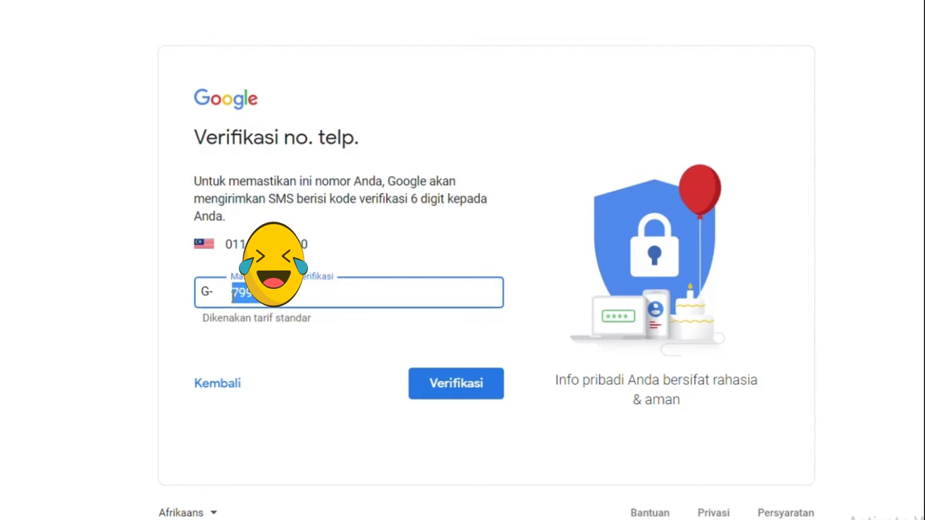
left_click(246, 292)
left_click_drag(263, 293, 238, 298)
left_click(461, 387)
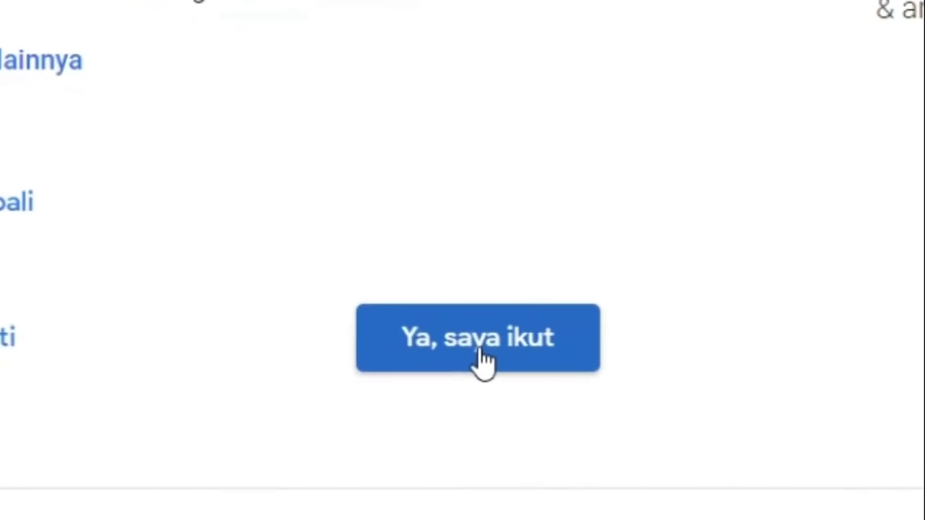
- Accept the extra phone-number uses with Ya, saya ikut
left_click(496, 322)
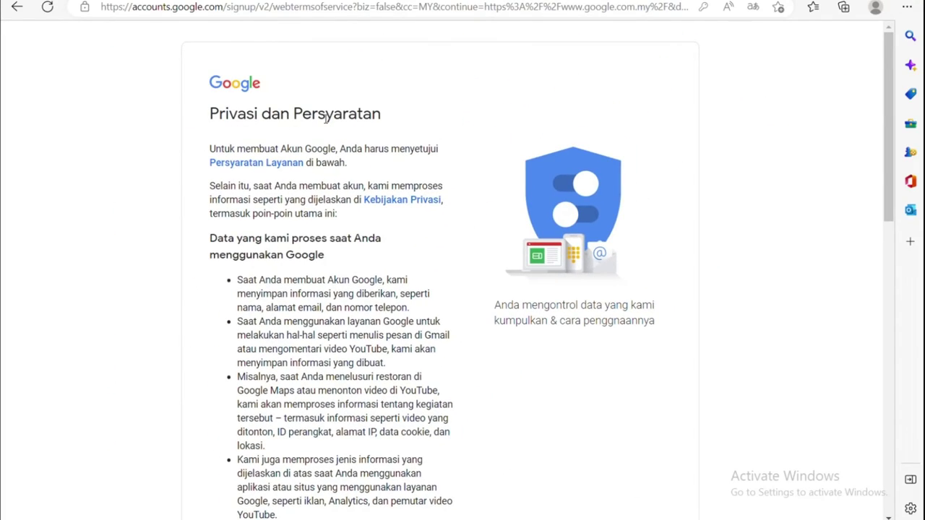
- Scroll to the bottom of Privasi dan Persyaratan and agree with Saya setuju
scroll(303, 271, "down", 4)
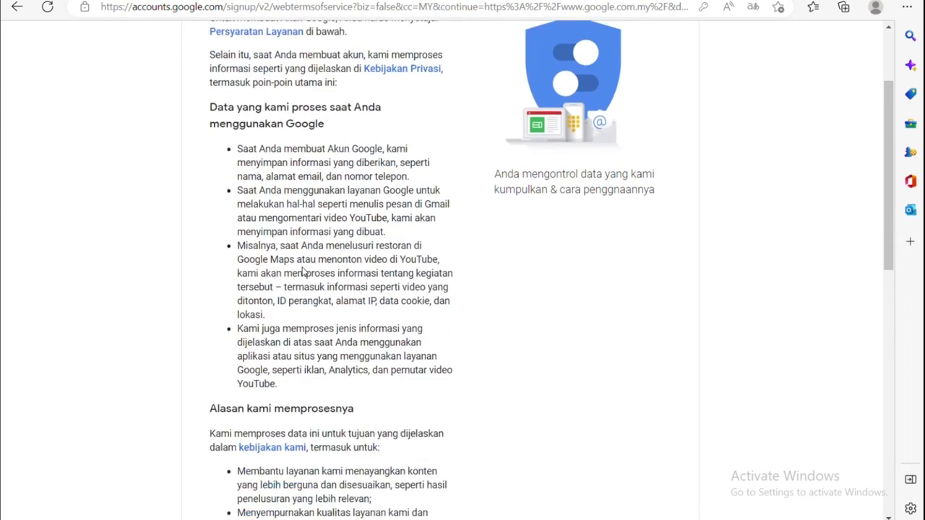
scroll(303, 258, "down", 6)
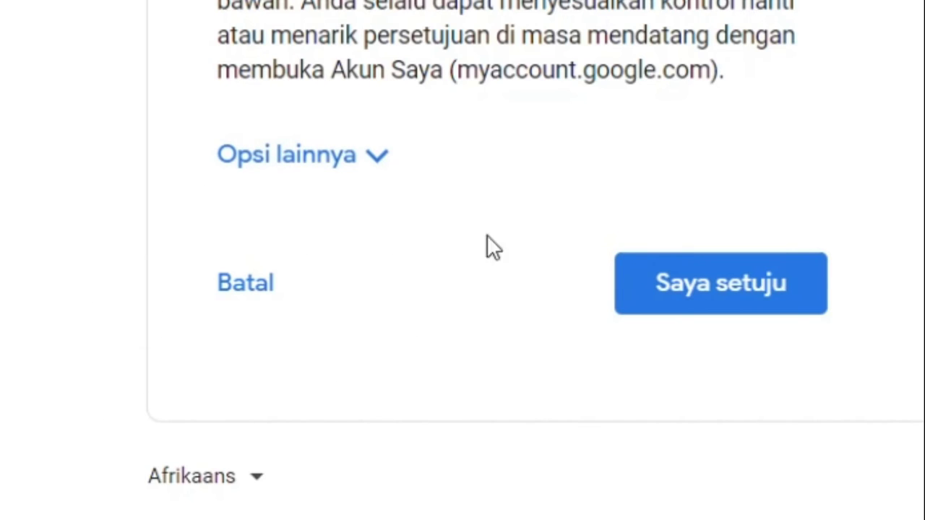
left_click(720, 282)
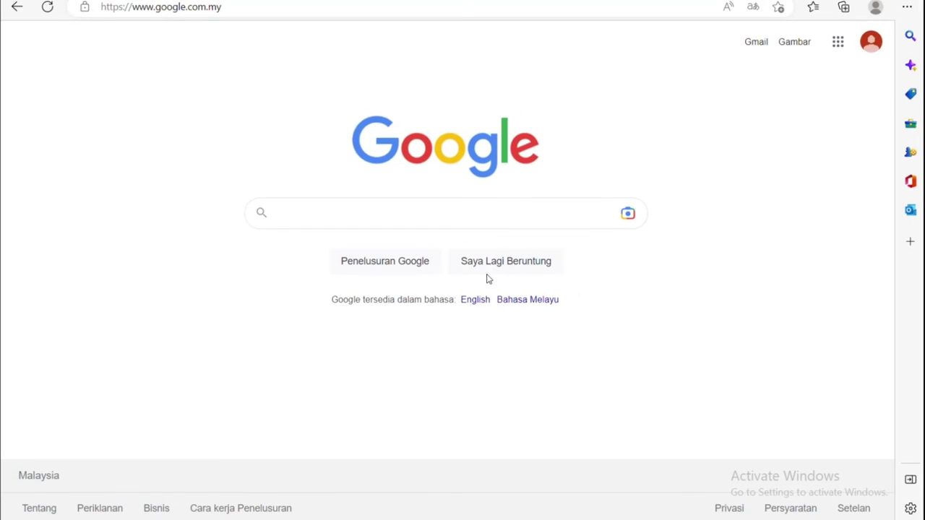
- Open the account panel and check the signed-in account's e-mail address
left_click(376, 211)
left_click(867, 52)
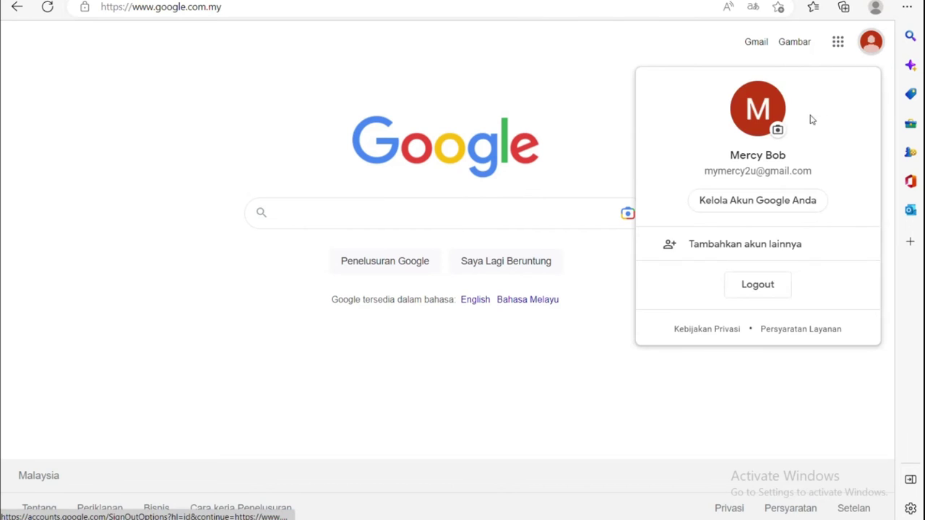
left_click_drag(693, 172, 765, 172)
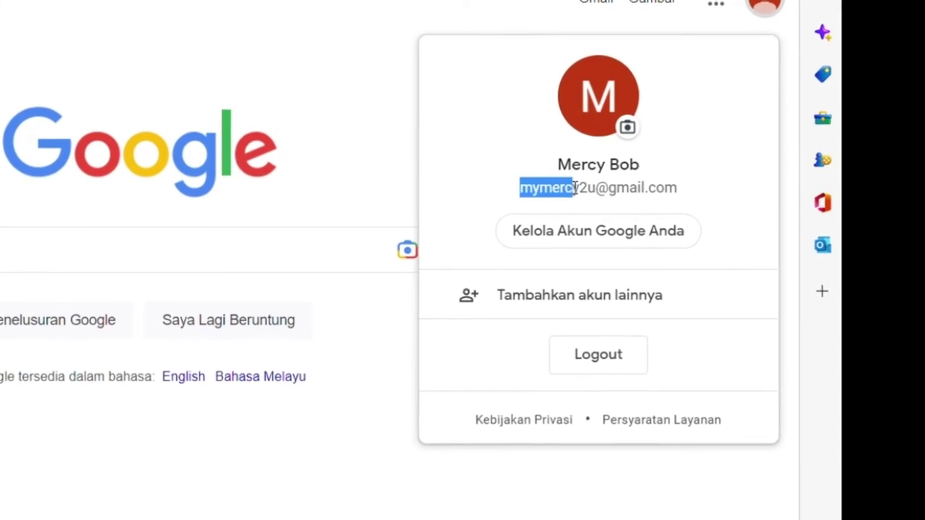
left_click_drag(591, 191, 652, 195)
left_click(697, 272)
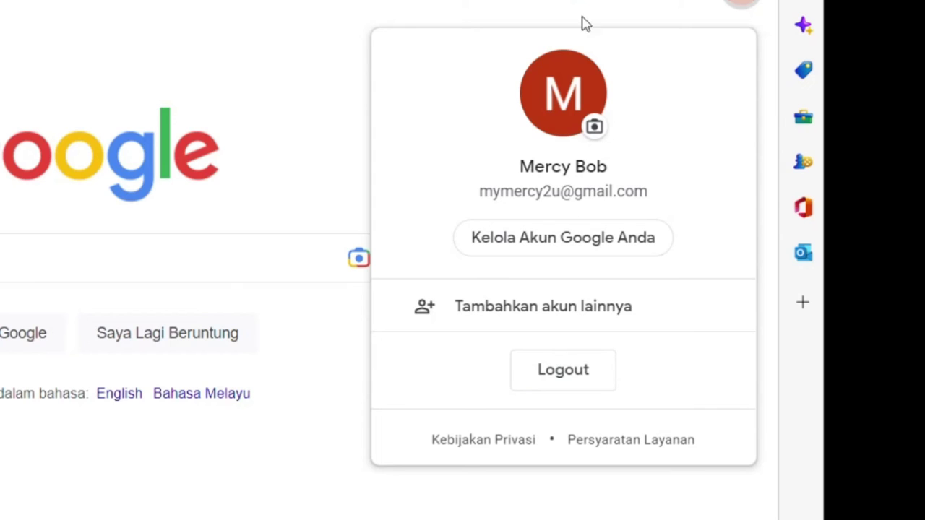
left_click(430, 19)
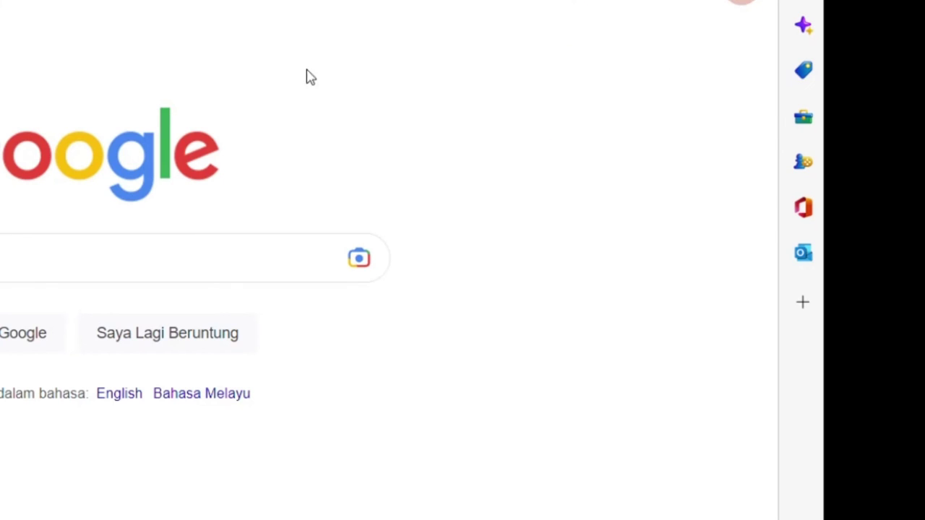
left_click(750, 3)
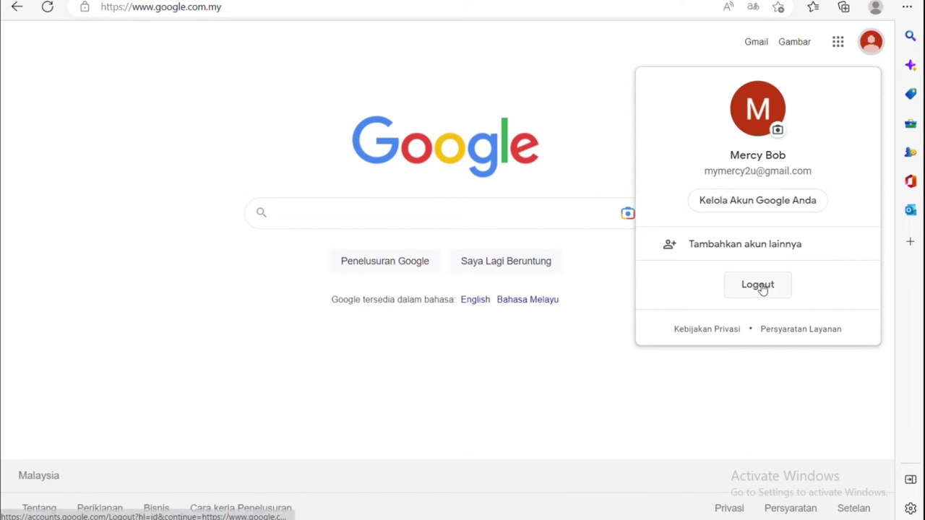
left_click(612, 179)
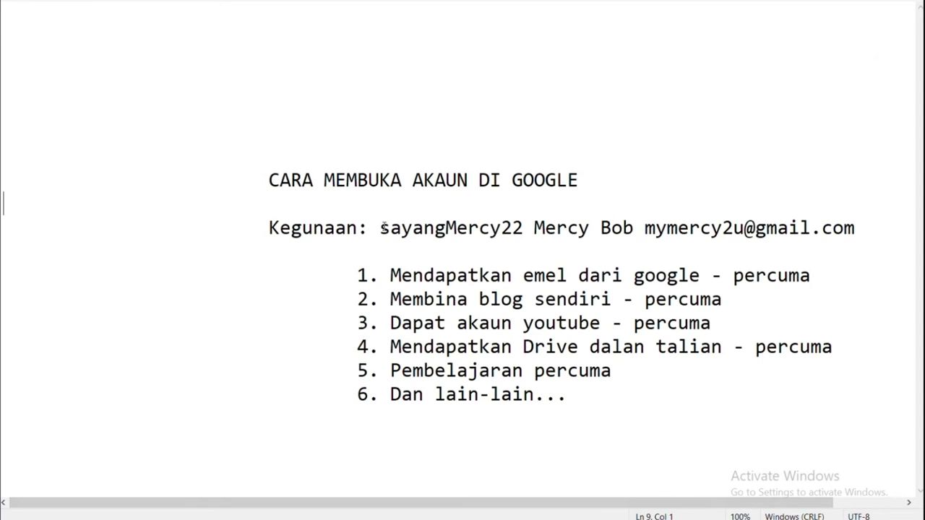
- Review the account details in the notes, then sign out from the account panel
left_click_drag(382, 228, 860, 230)
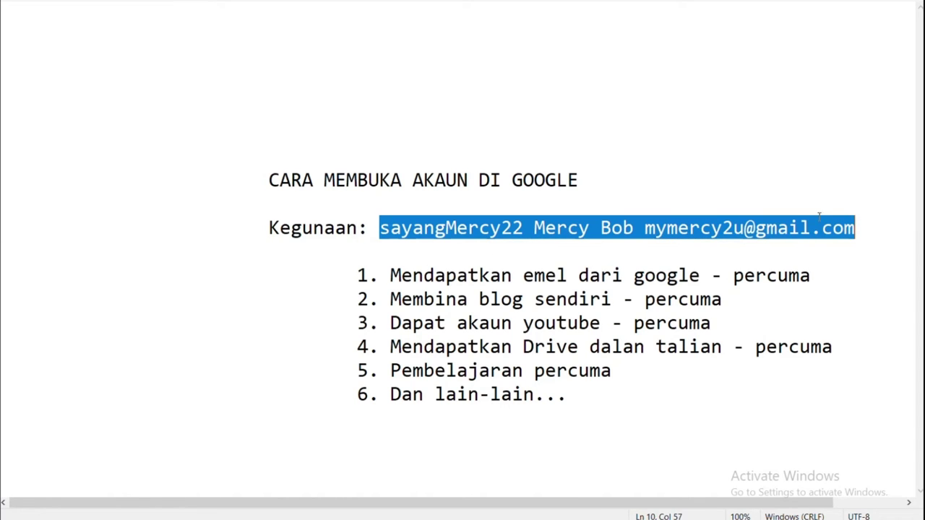
left_click(747, 189)
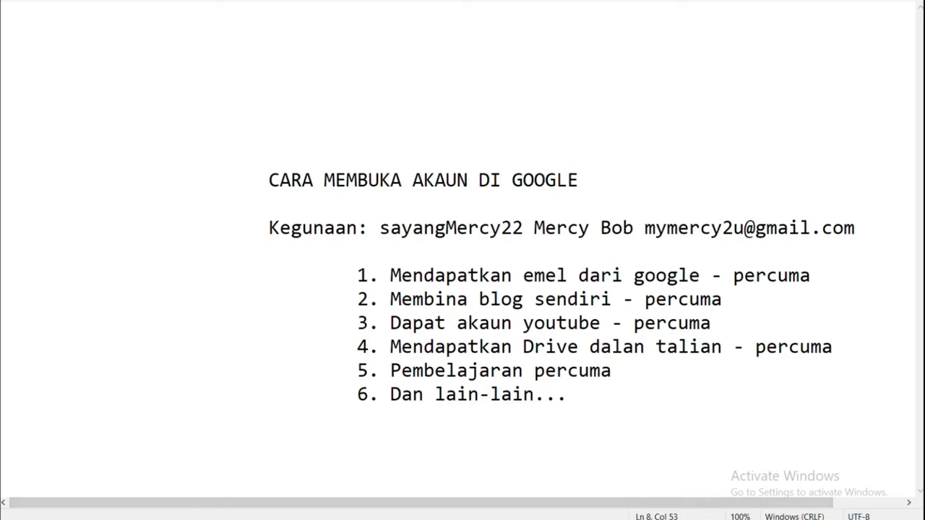
mouse_move(559, 518)
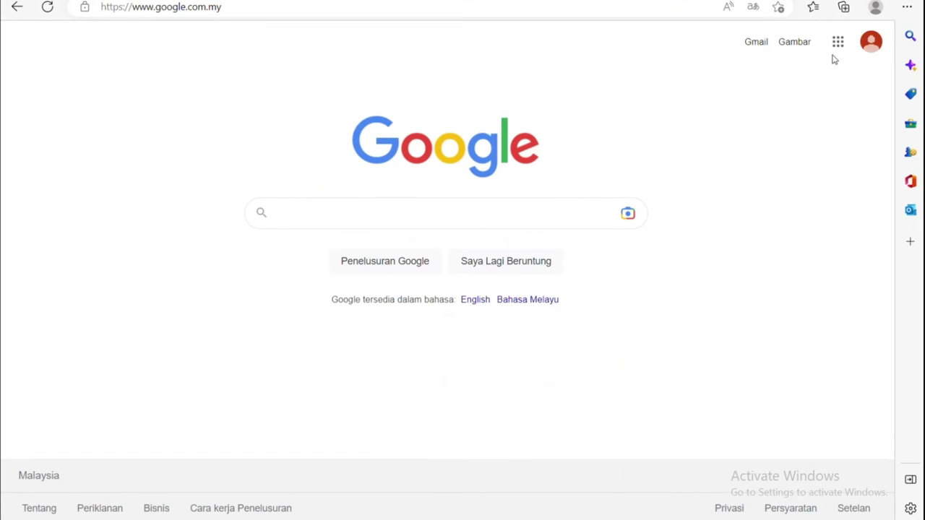
left_click(870, 41)
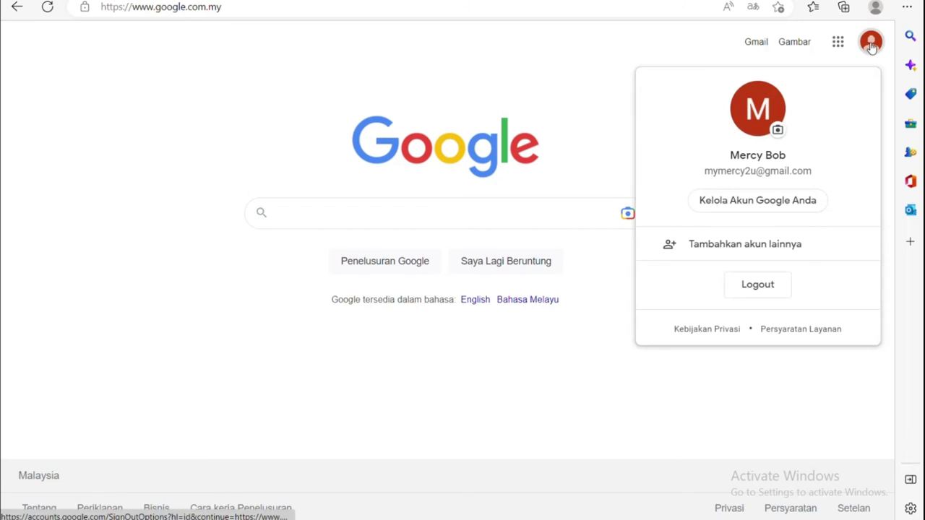
left_click(763, 289)
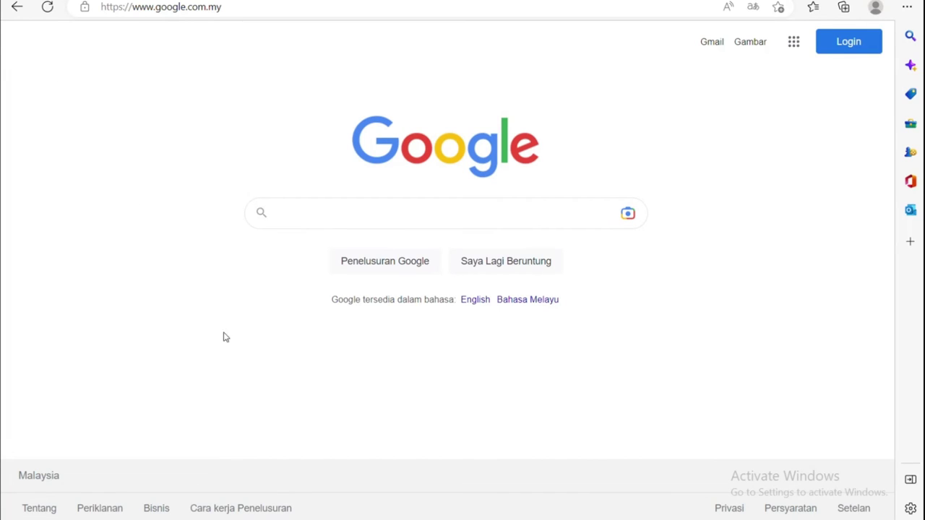
- Under Login, use Hapus akun to remove the saved account, confirming with Ya, hapus
left_click(856, 47)
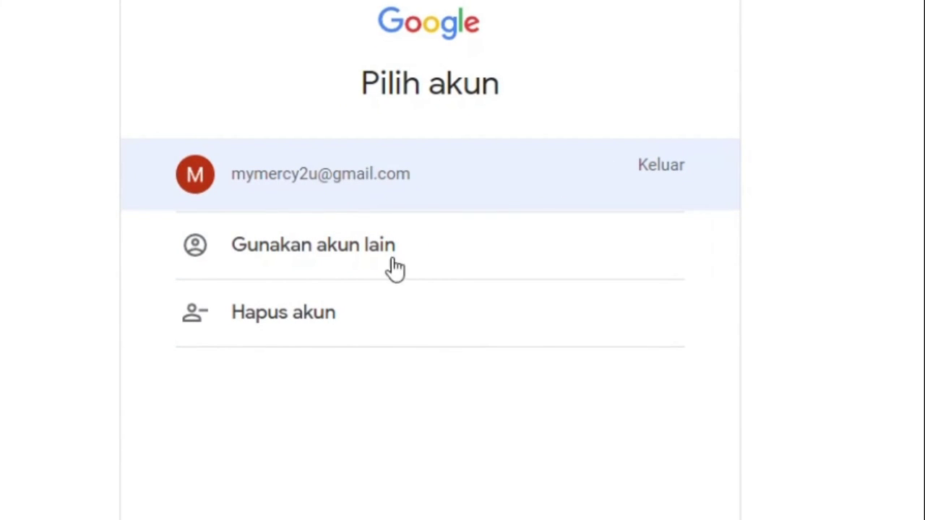
left_click(658, 173)
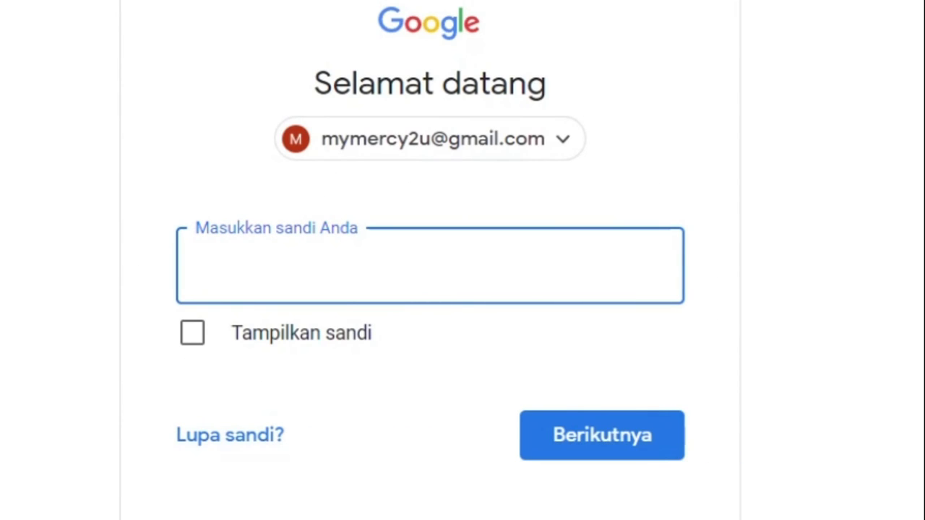
key("alt+Left")
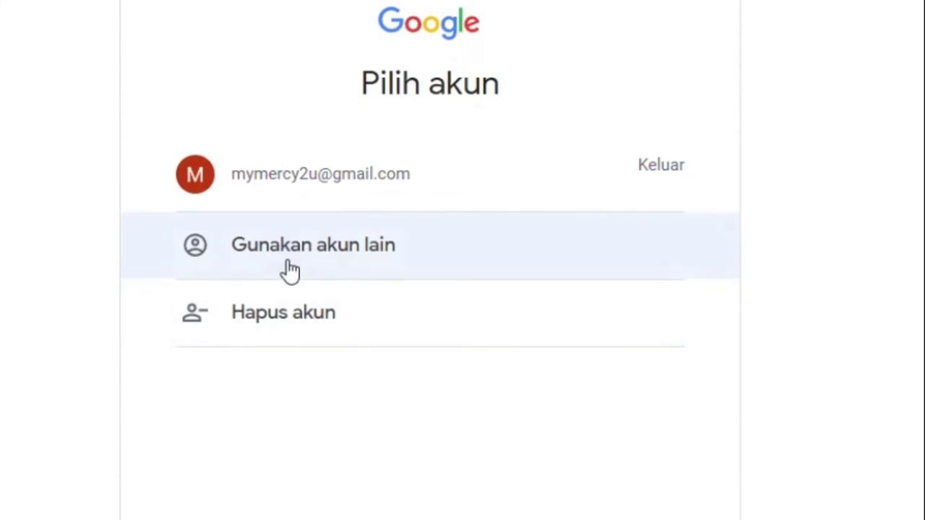
left_click(326, 325)
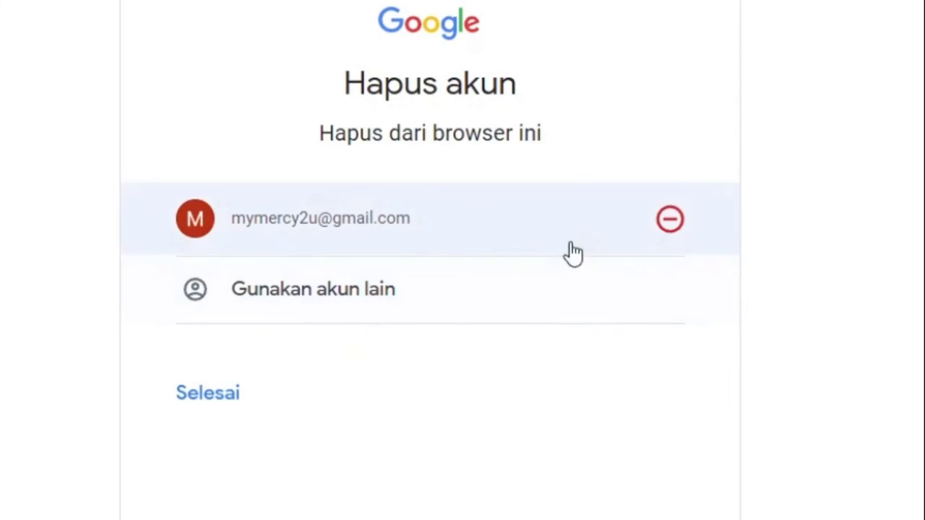
left_click(668, 220)
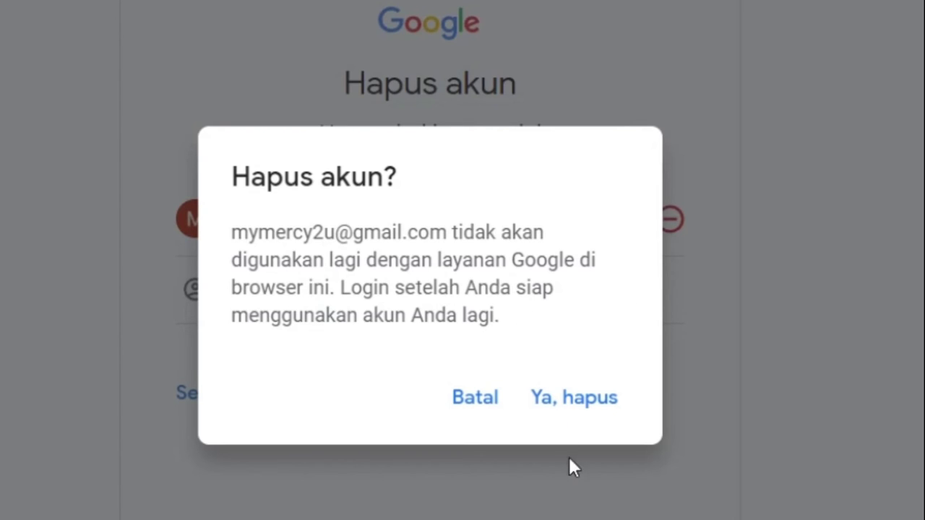
left_click(587, 404)
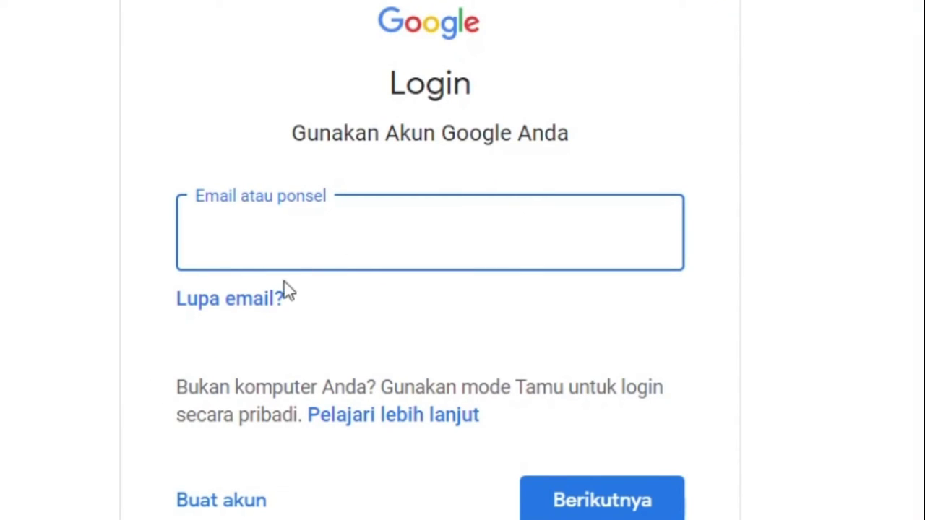
- Copy the account's e-mail address from the Notepad notes
left_click(312, 362)
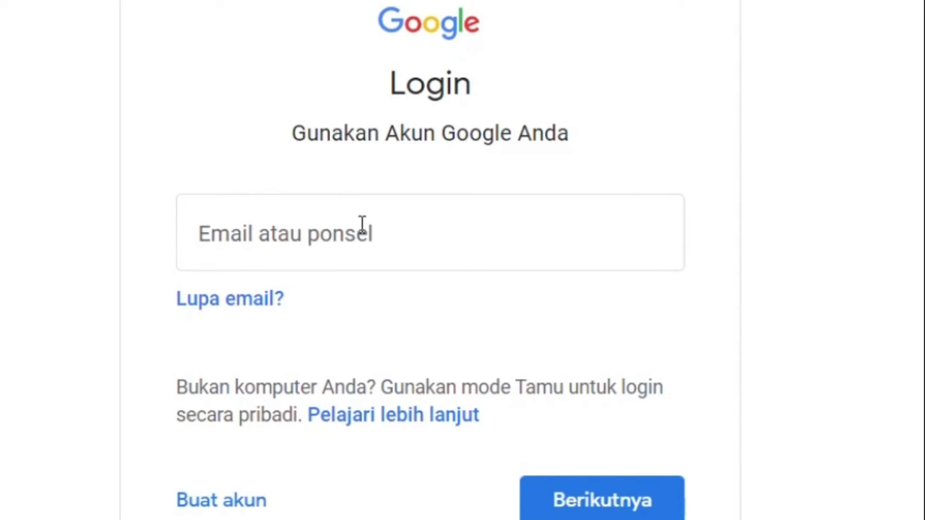
left_click(362, 224)
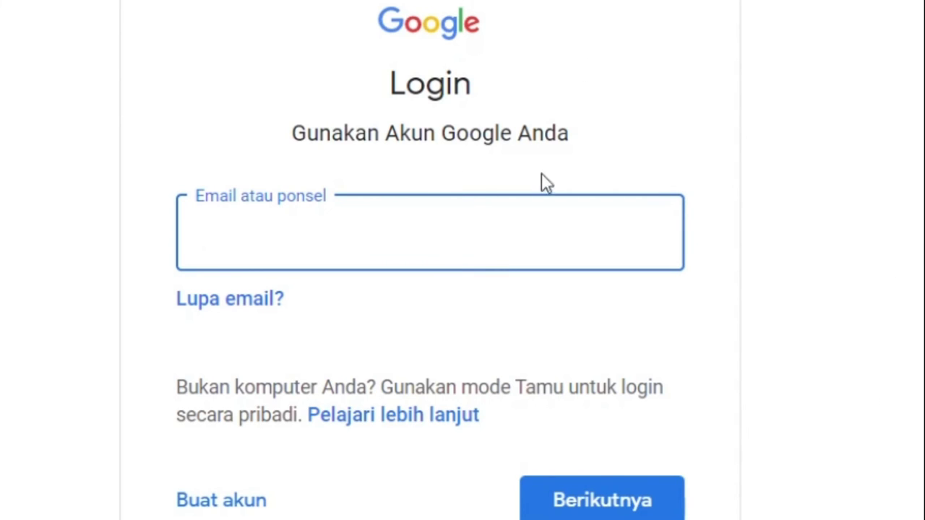
key("alt+Tab")
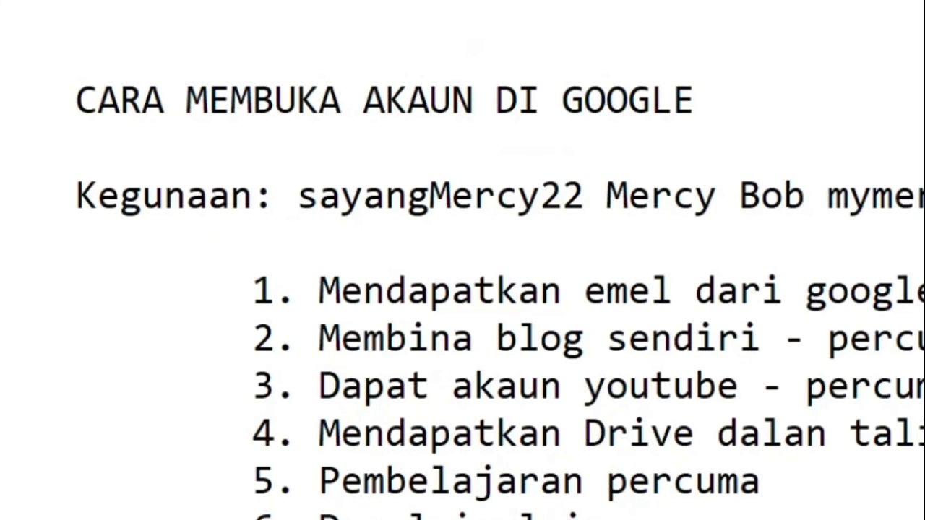
key("alt+Tab")
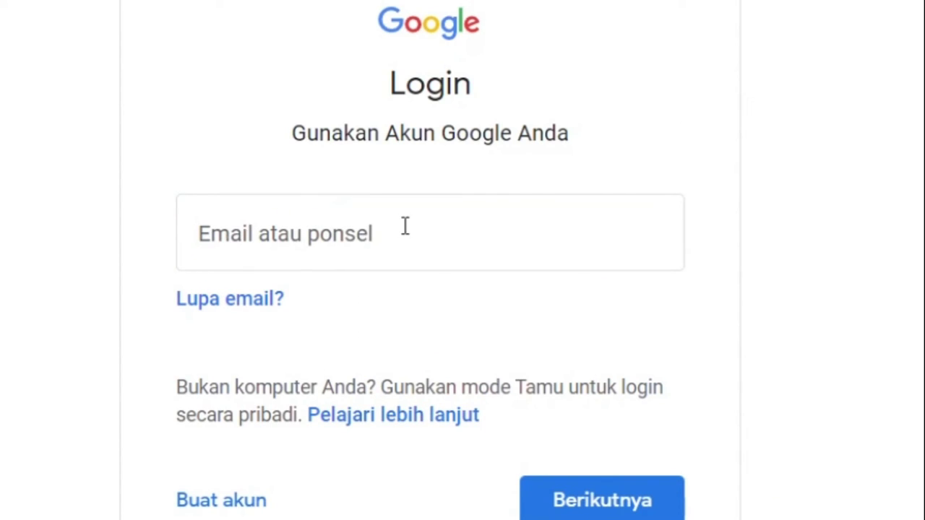
left_click(211, 242)
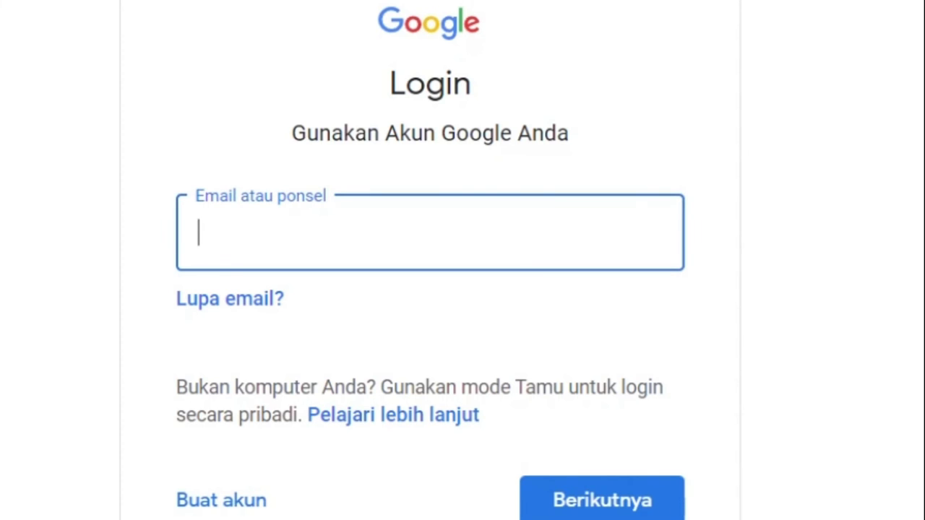
key("alt+Tab")
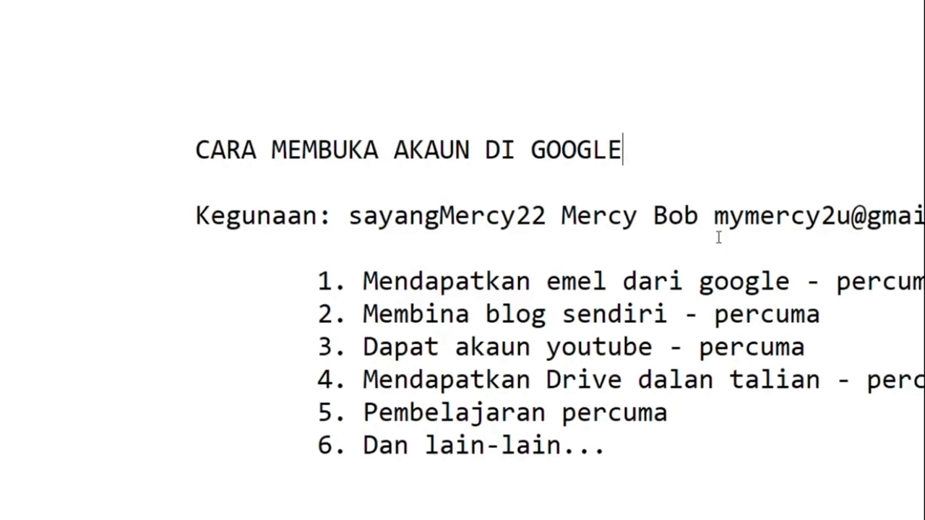
left_click_drag(673, 224, 916, 223)
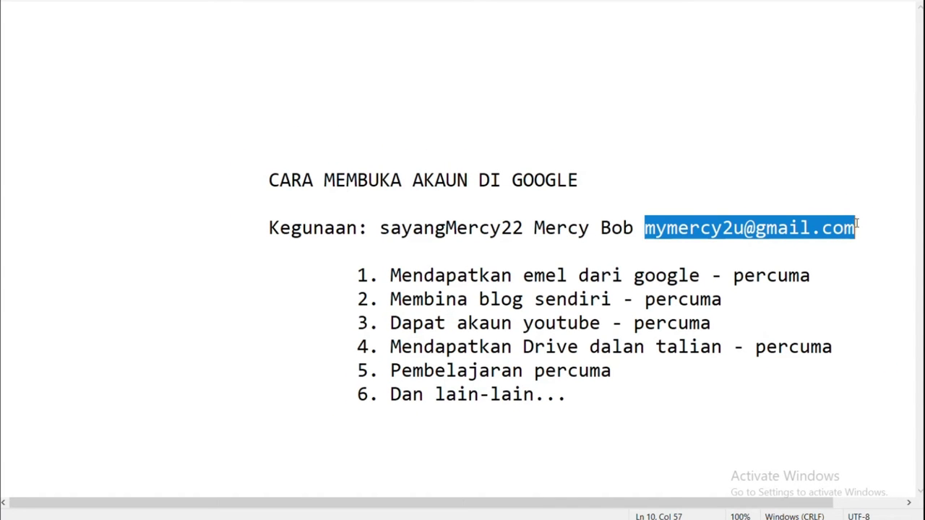
right_click(814, 227)
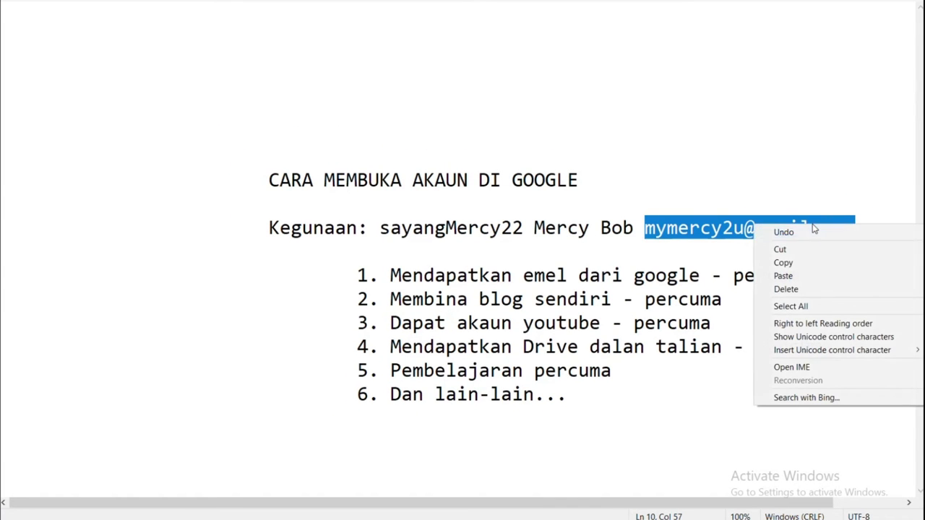
left_click(783, 263)
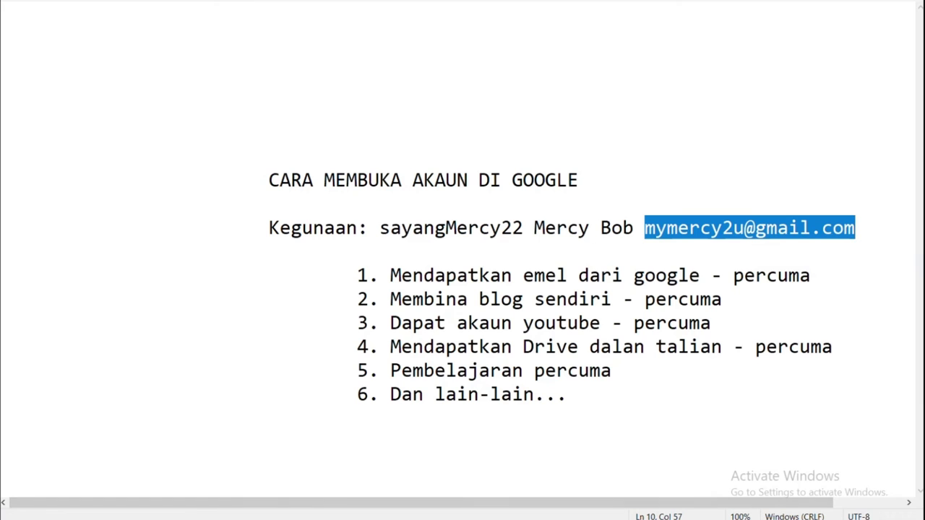
- Paste the e-mail into Email atau ponsel and submit with Berikutnya
key("alt+Tab")
right_click(369, 253)
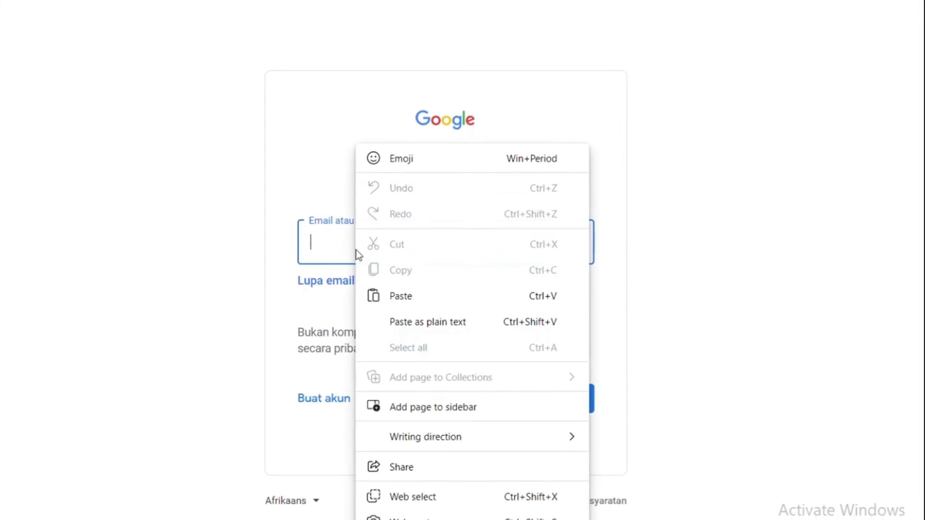
left_click(414, 297)
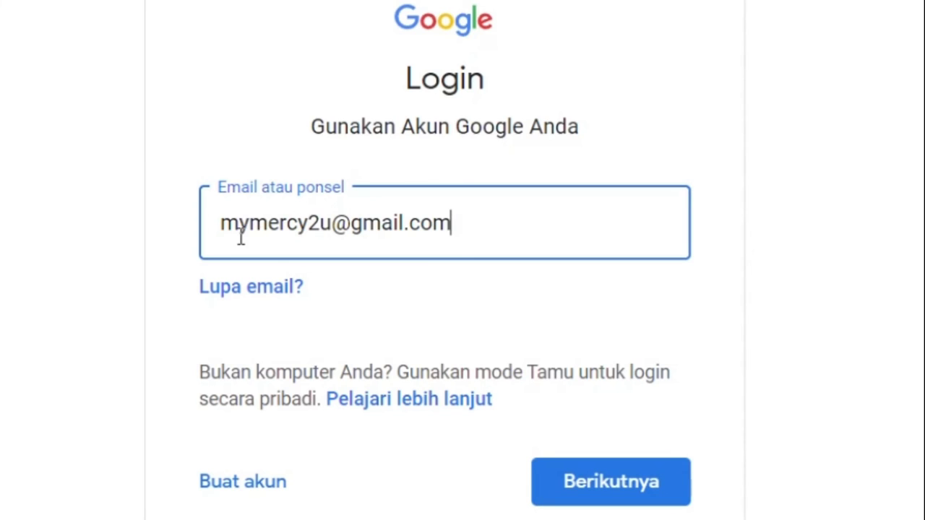
left_click(607, 486)
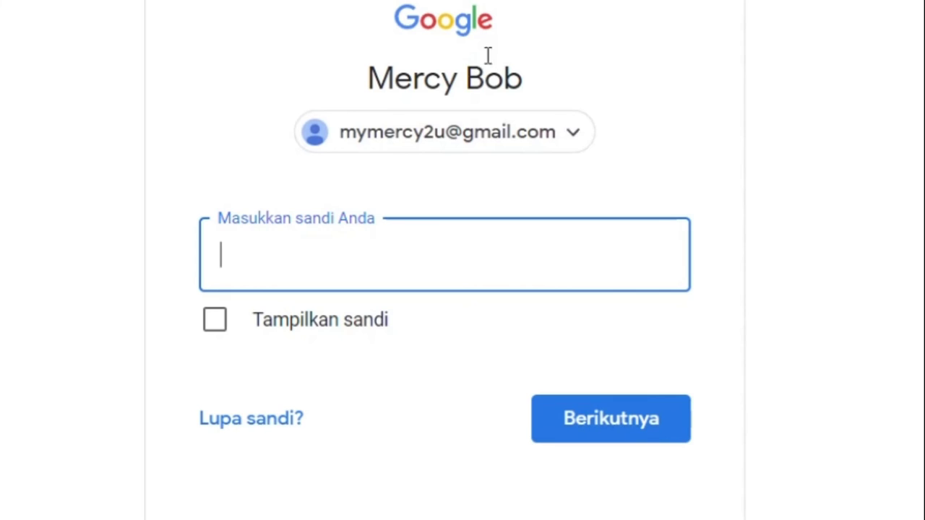
- Copy the account password from the Kegunaan line in the notes document
left_click_drag(379, 79, 522, 78)
left_click(767, 229)
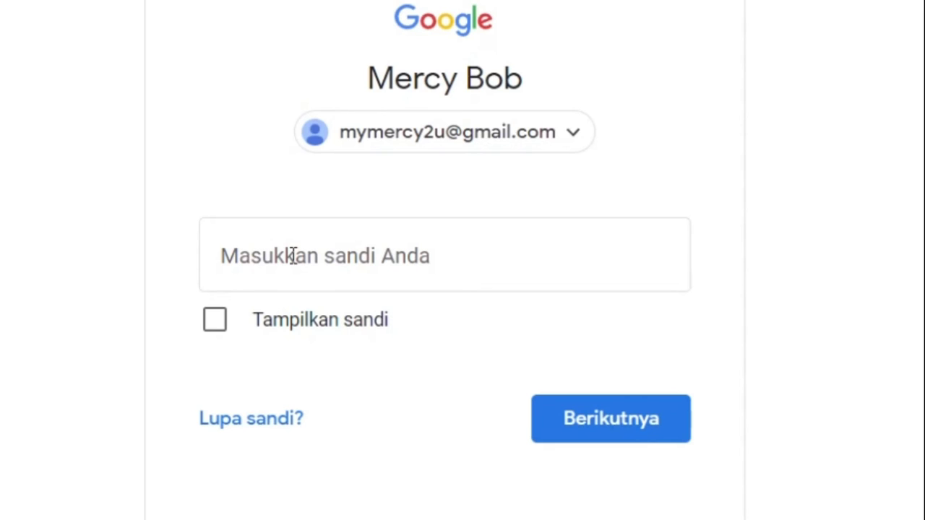
left_click(244, 257)
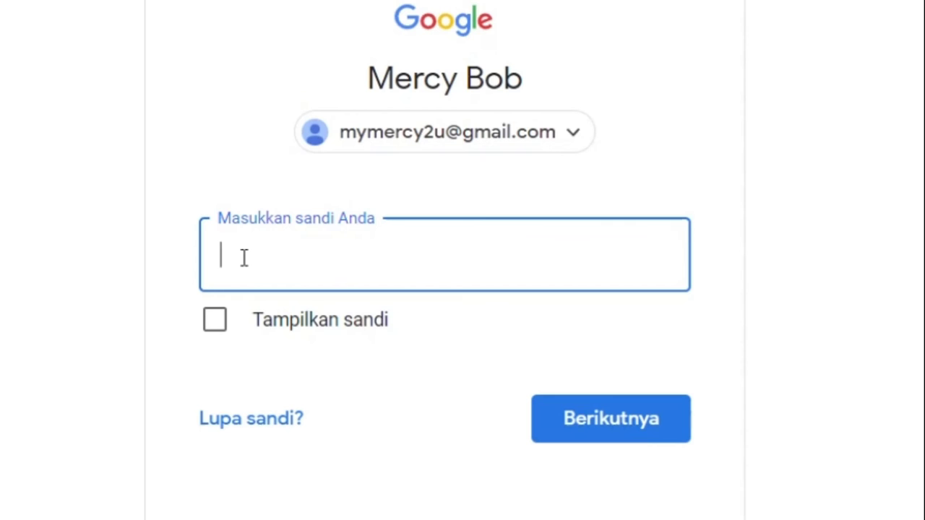
key("alt+Tab")
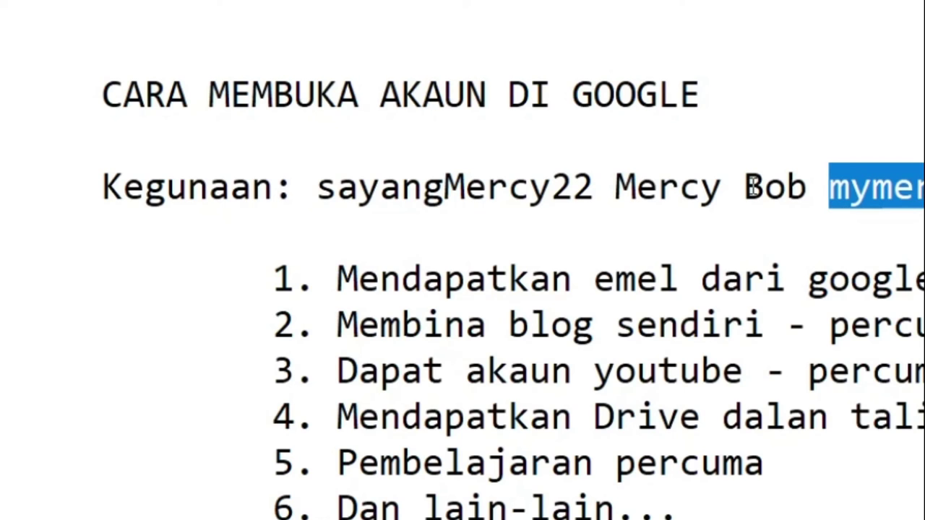
left_click(293, 224)
left_click_drag(345, 206, 524, 228)
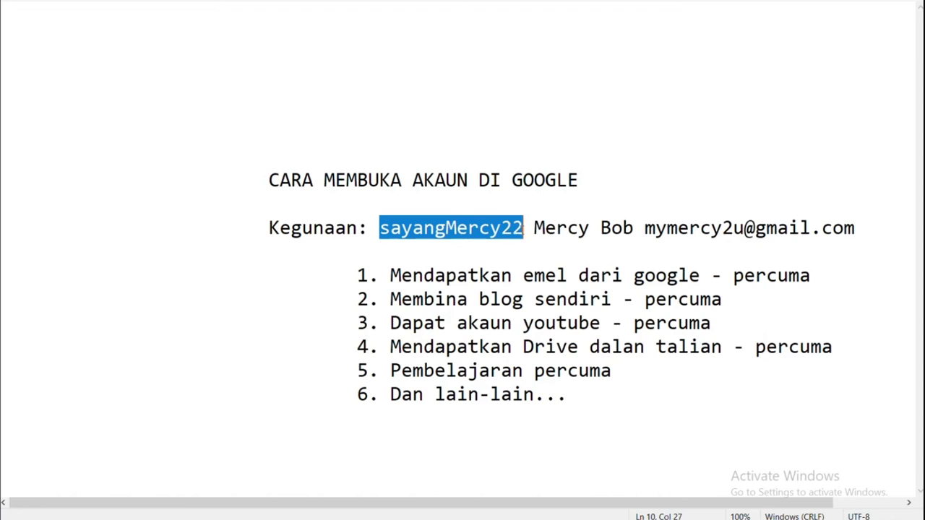
right_click(471, 228)
left_click(516, 268)
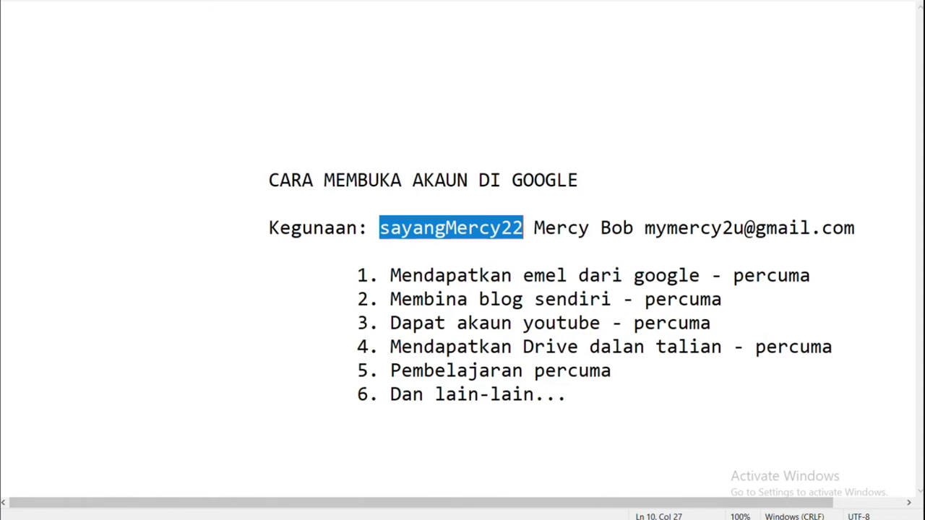
- Paste the copied password into the 'Masukkan sandi Anda' field
key("alt+Tab")
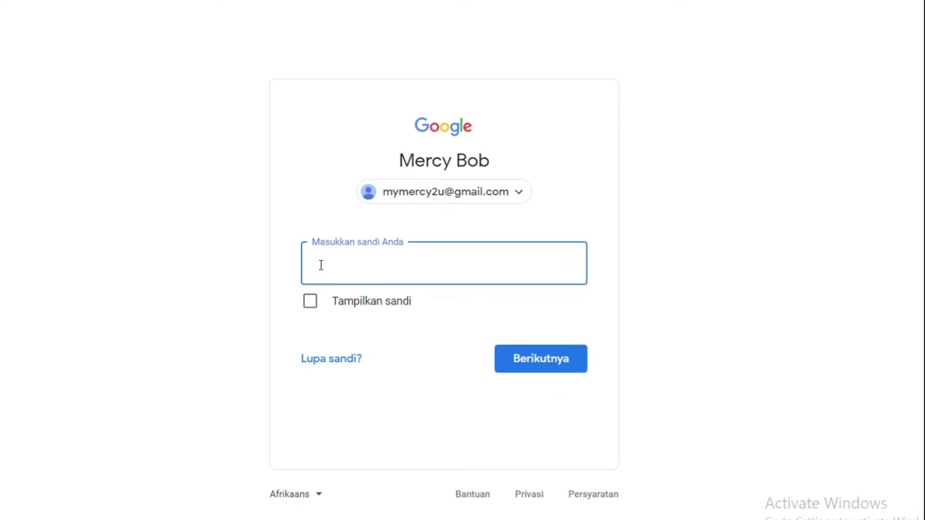
right_click(323, 265)
left_click(377, 308)
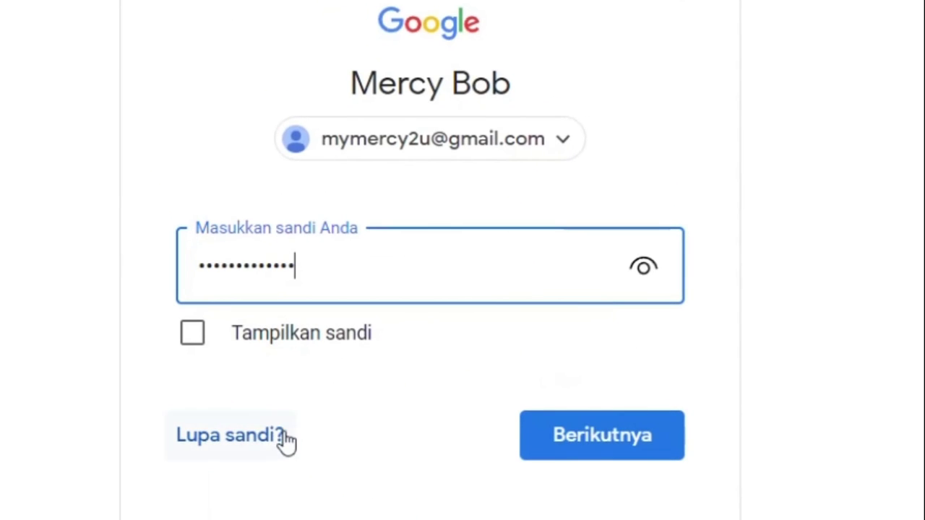
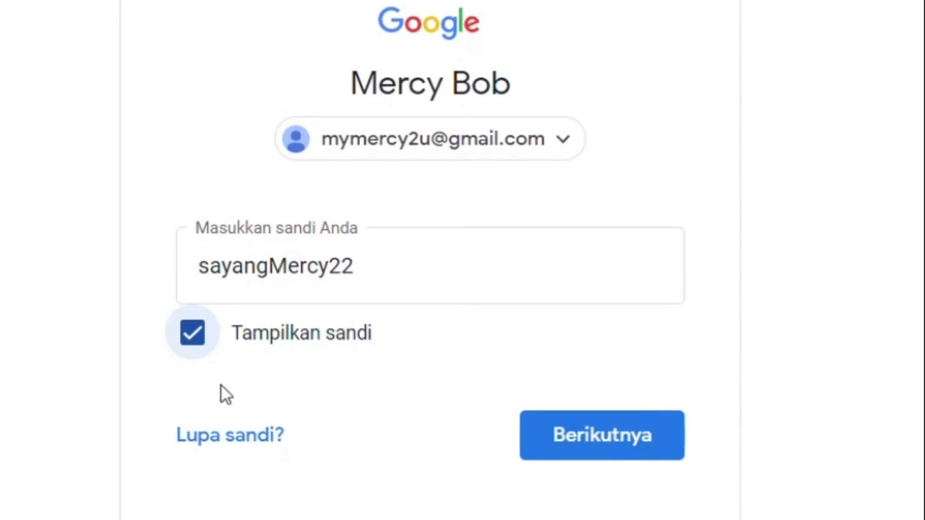
- Finish signing in, then view and close the profile picture dialog from the account panel
left_click(614, 446)
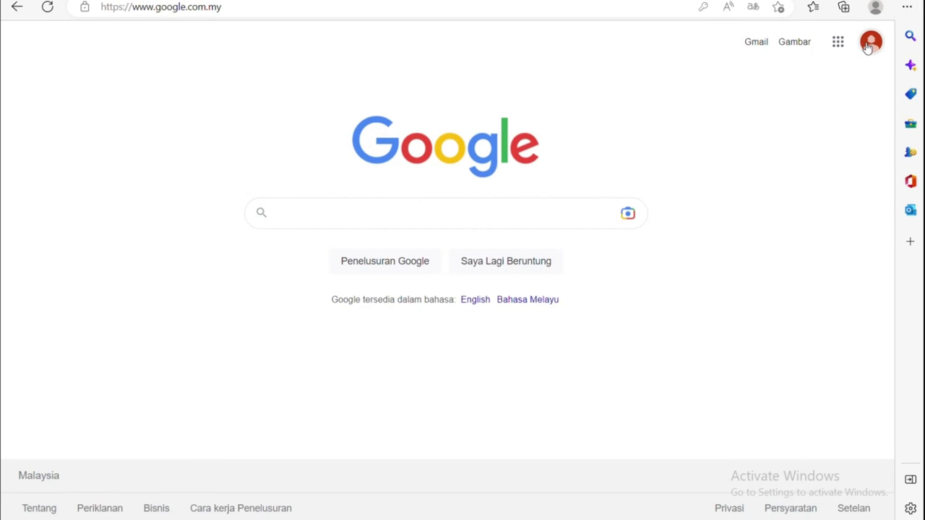
left_click(868, 48)
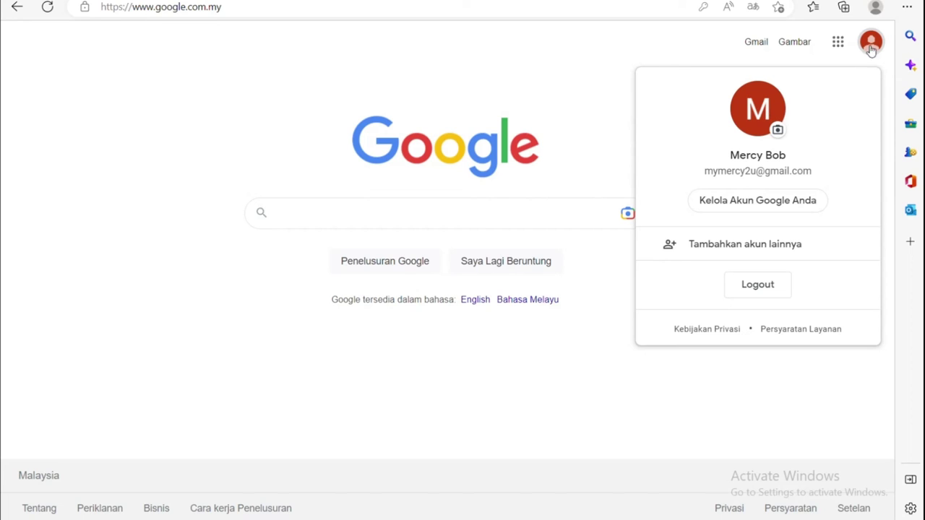
left_click(777, 133)
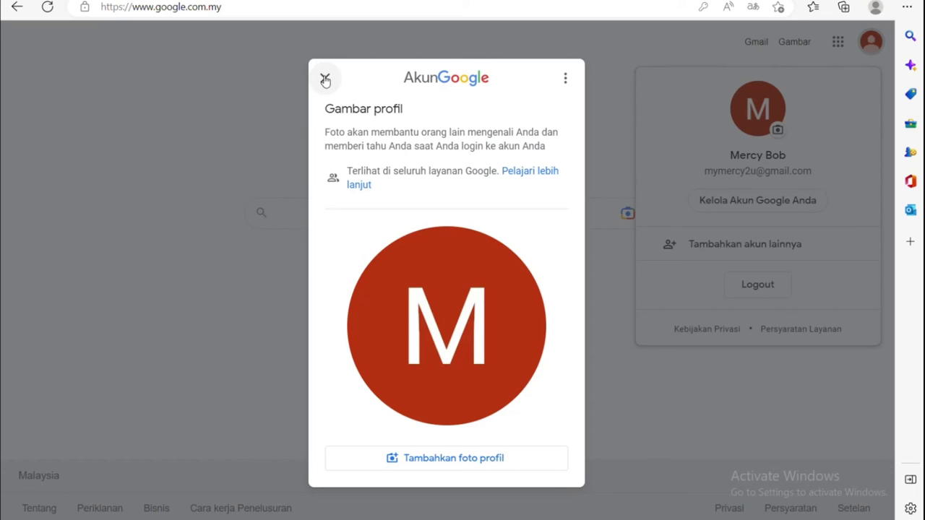
left_click(325, 79)
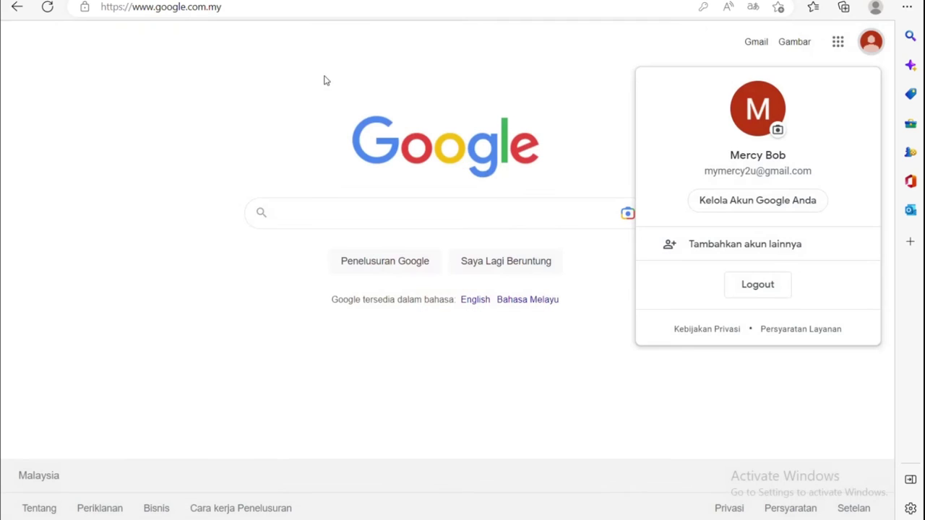
left_click(582, 375)
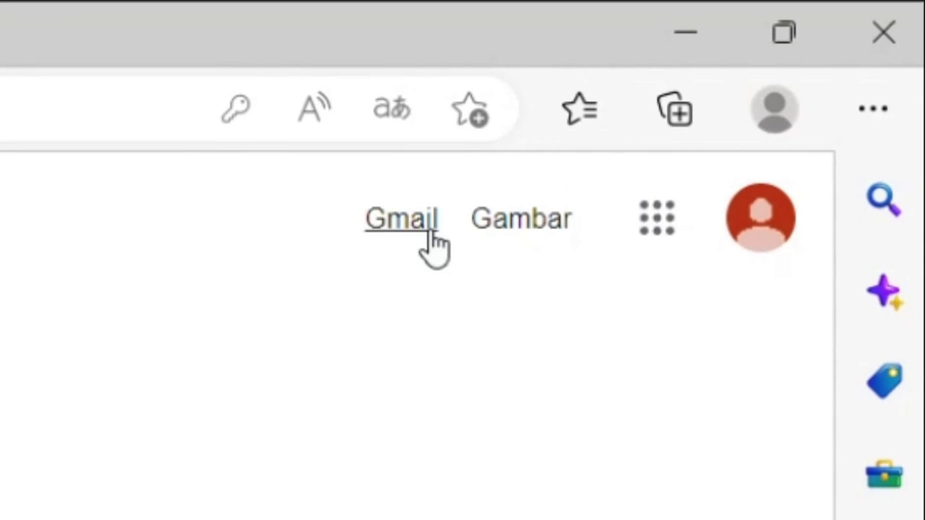
- Open Gmail from the apps list to view the welcome email, then return to Google's homepage
left_click(652, 221)
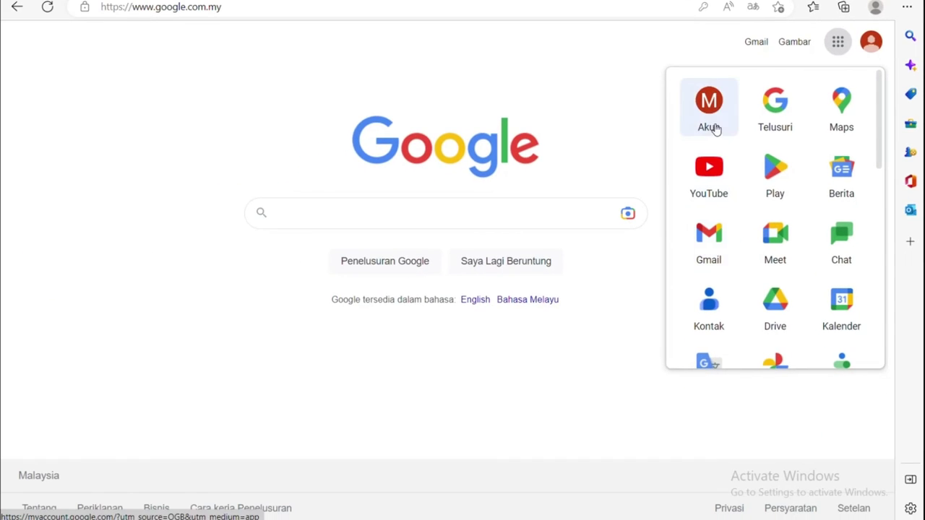
scroll(726, 109, "down", 8)
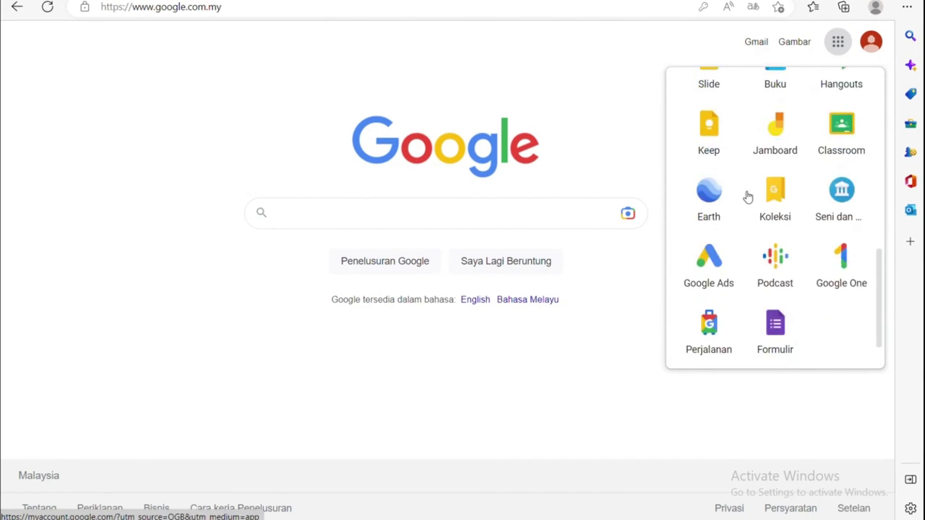
scroll(754, 228, "up", 8)
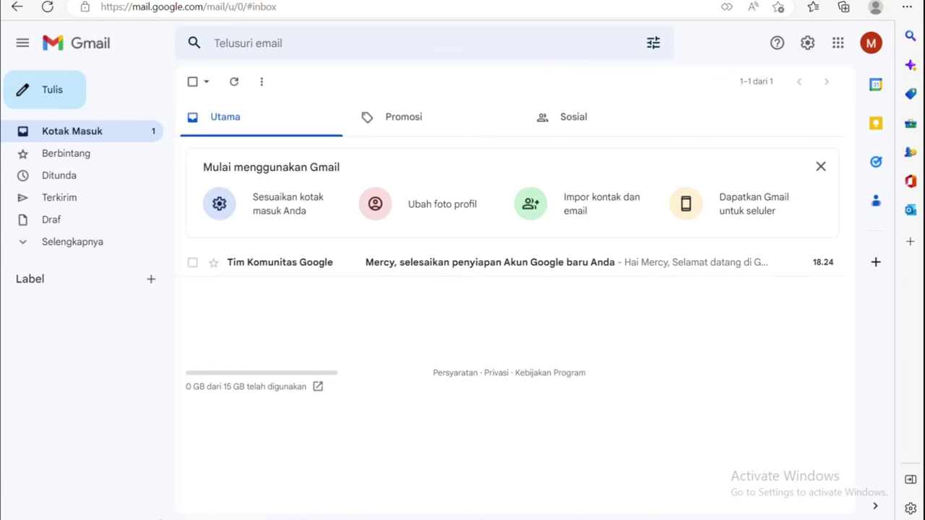
left_click(18, 8)
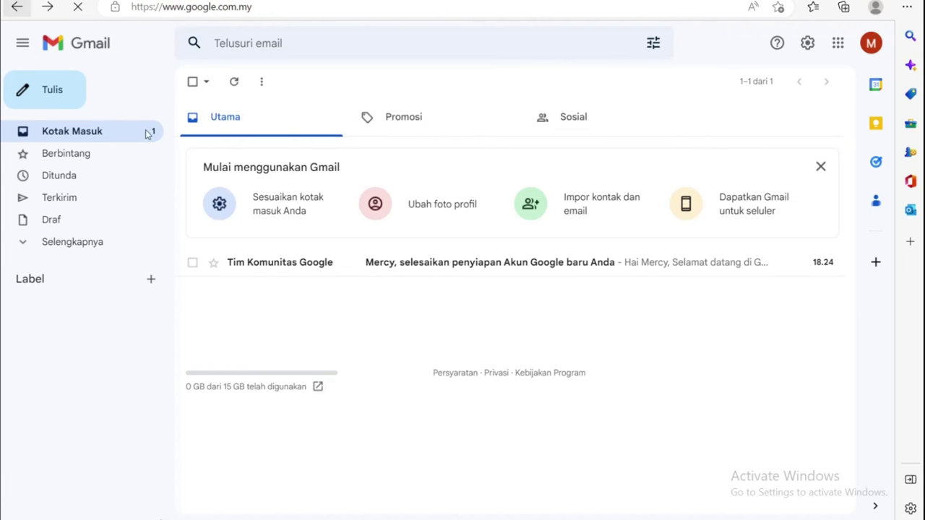
left_click(838, 42)
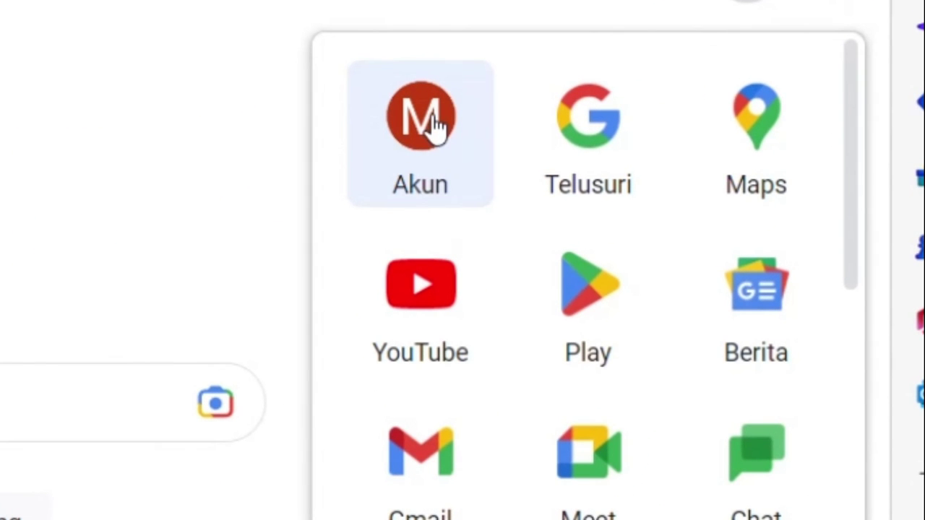
- Open Google Account settings and scroll through the Info pribadi personal info page
left_click(434, 127)
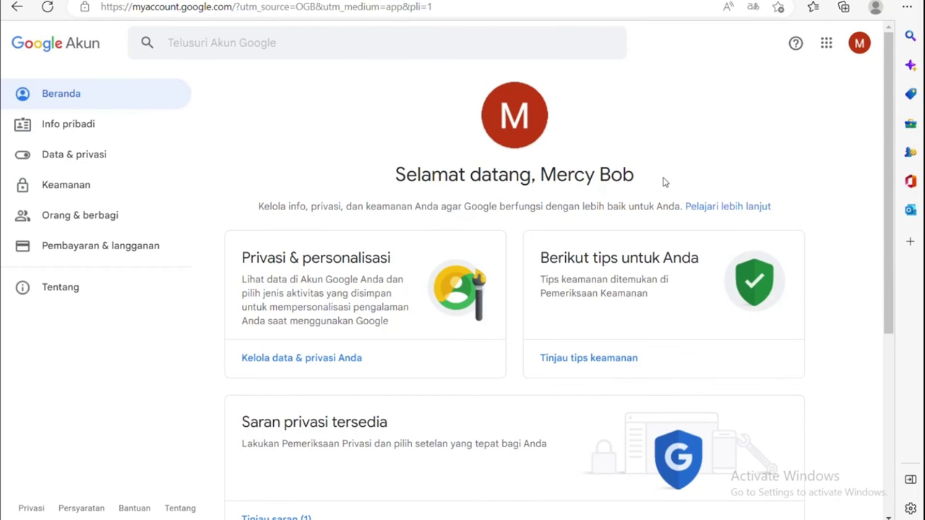
left_click(74, 131)
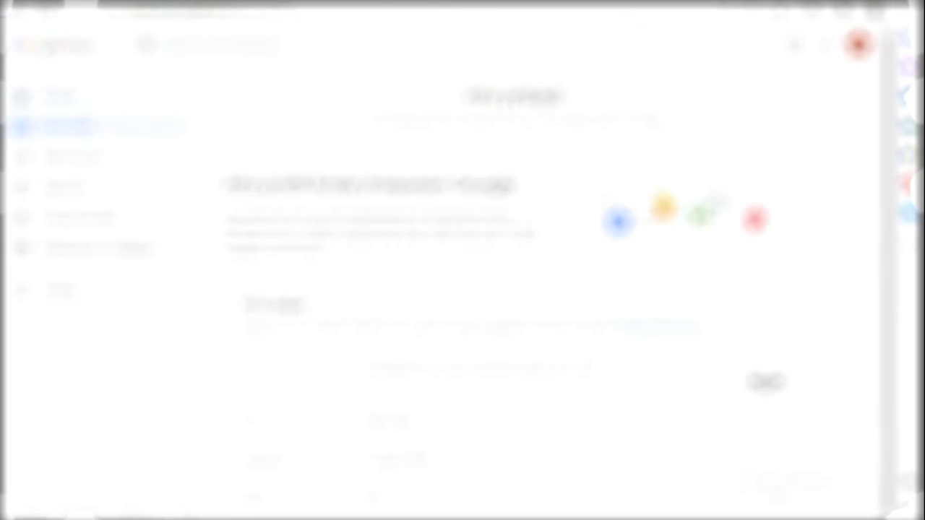
scroll(506, 289, "down", 3)
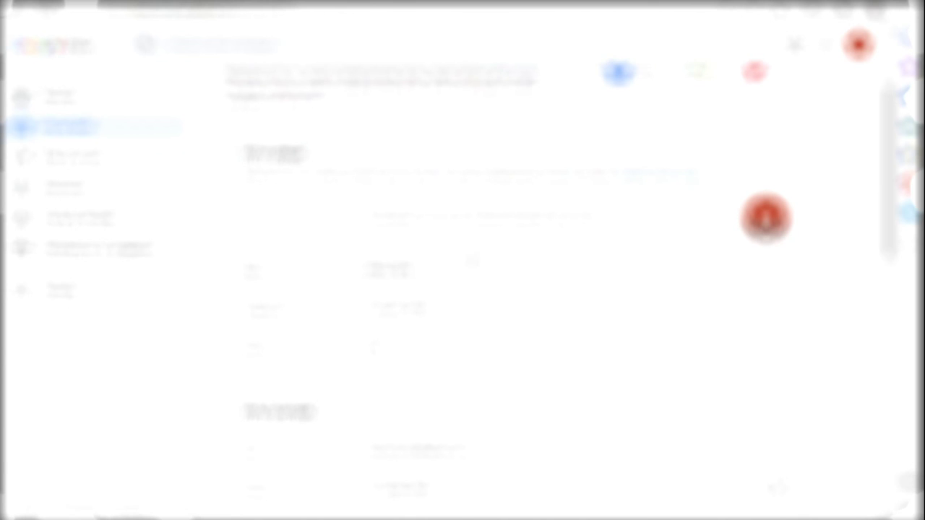
scroll(506, 303, "down", 5)
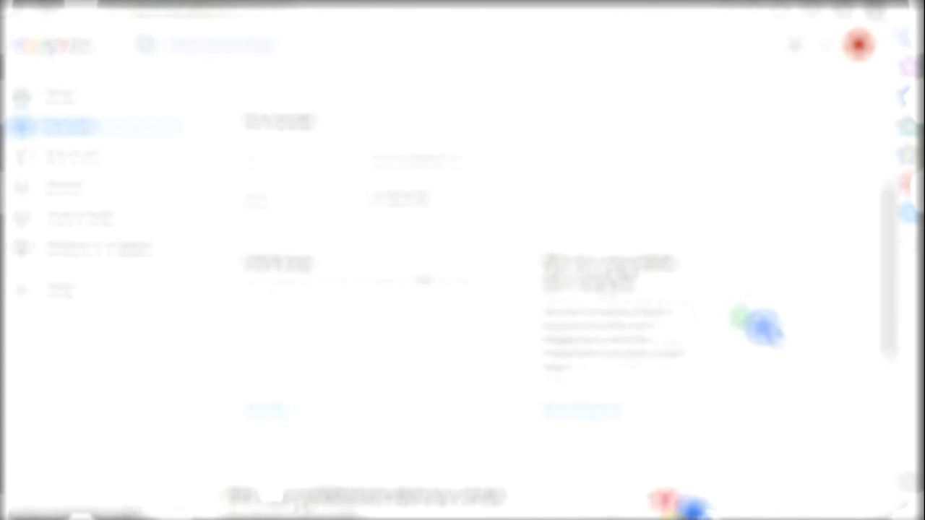
scroll(505, 289, "down", 3)
scroll(506, 289, "up", 10)
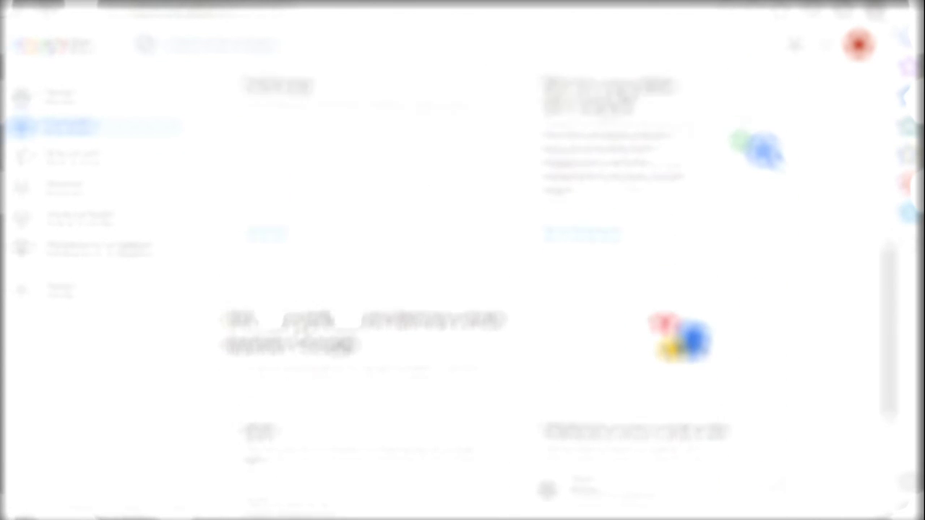
scroll(506, 289, "up", 1)
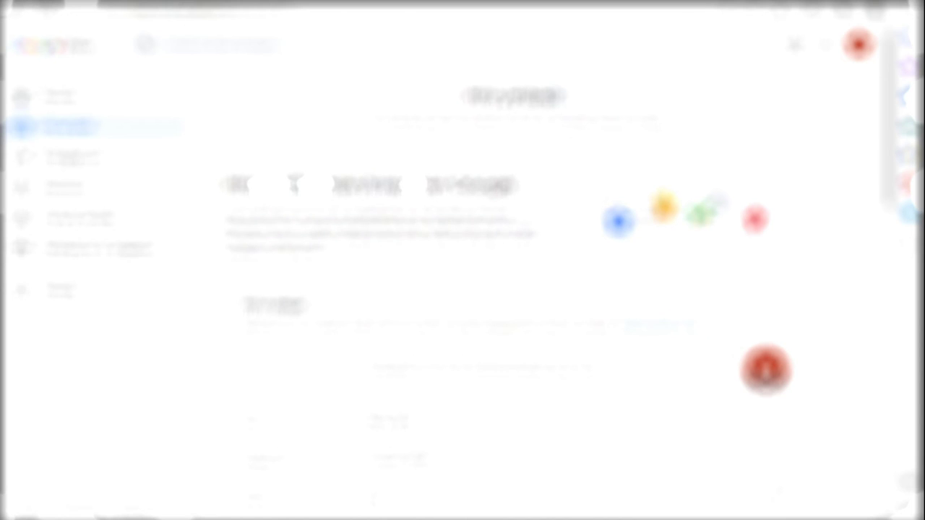
- Browse the Data & privasi and Keamanan pages, then return to the account's Beranda home page
left_click(72, 155)
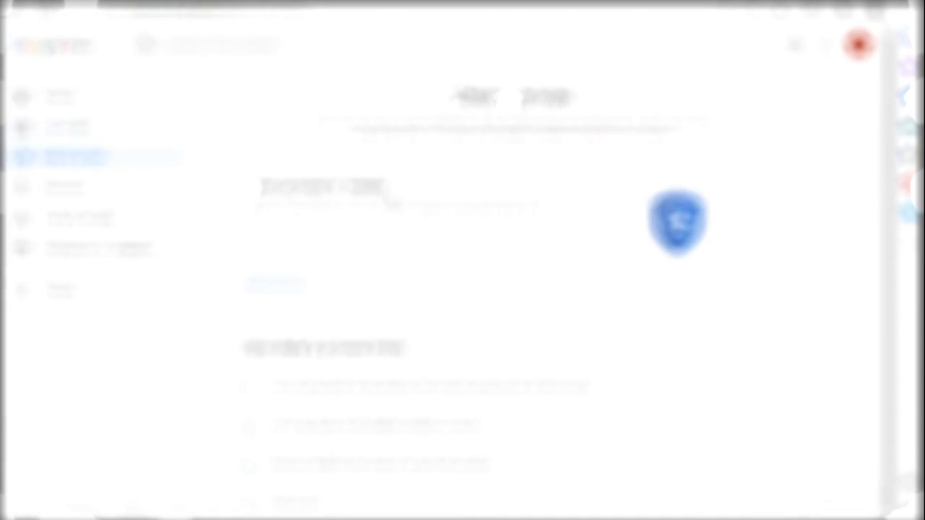
scroll(466, 349, "down", 4)
scroll(470, 351, "up", 5)
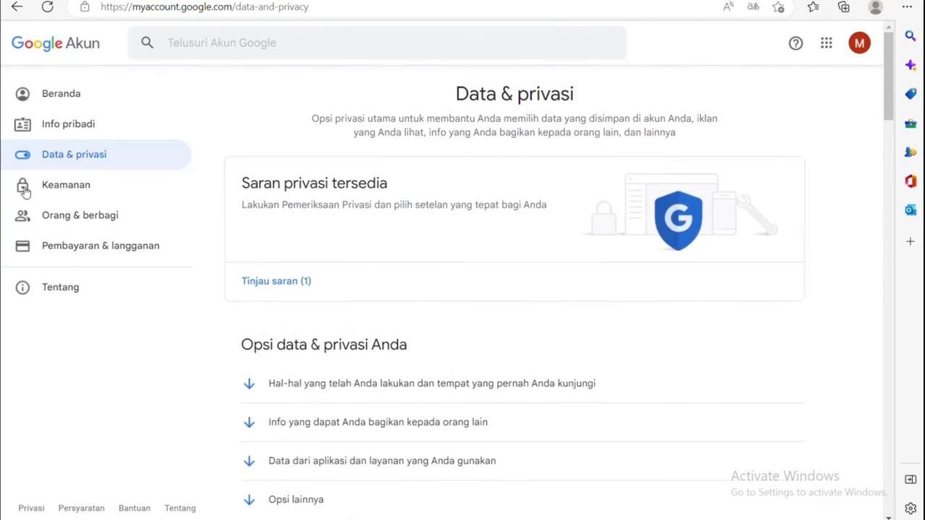
left_click(67, 186)
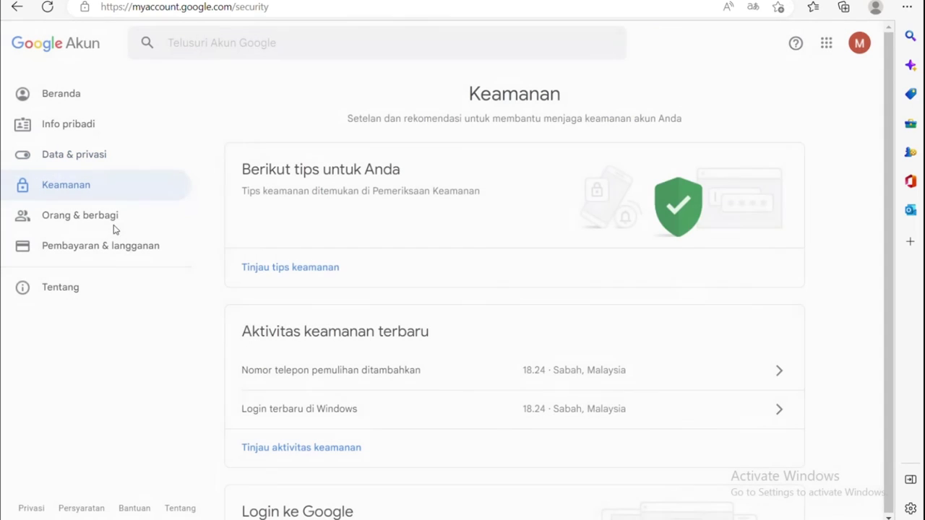
scroll(434, 209, "down", 4)
scroll(434, 210, "up", 4)
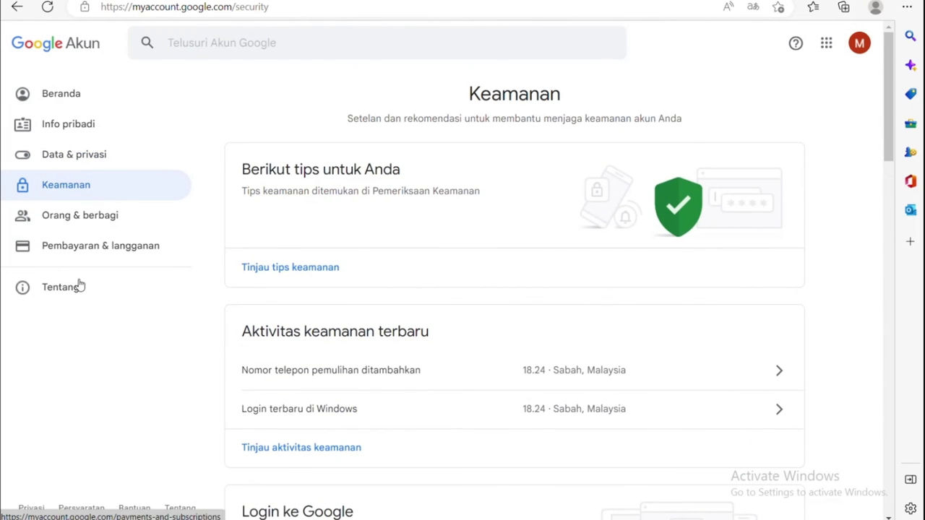
left_click(58, 94)
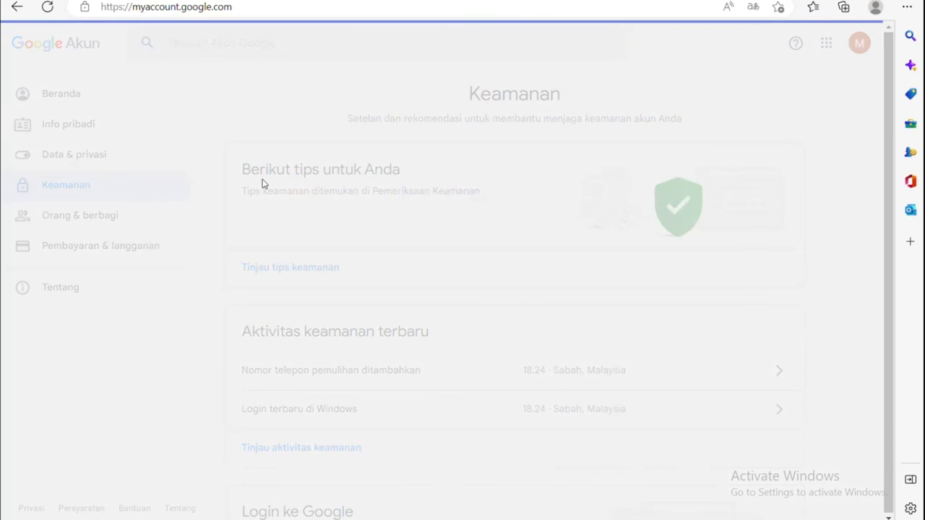
scroll(510, 258, "down", 3)
scroll(511, 258, "up", 3)
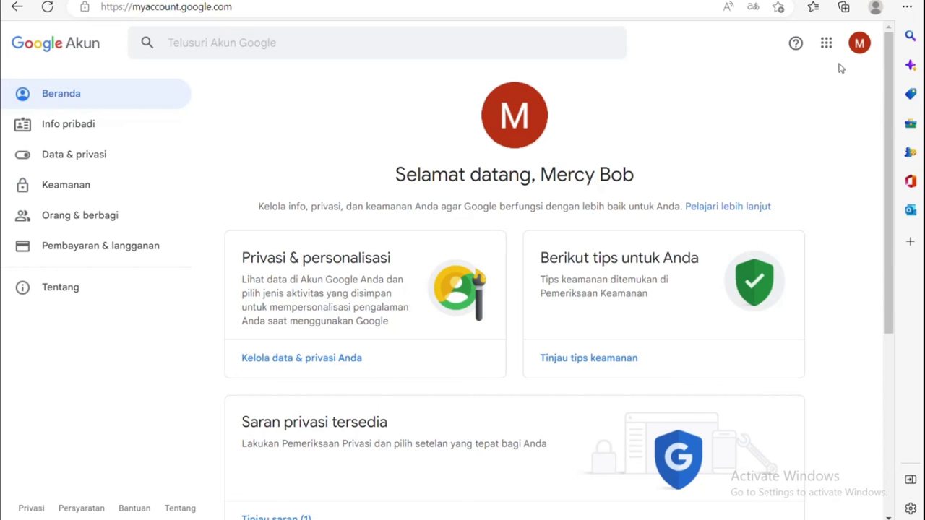
left_click(825, 43)
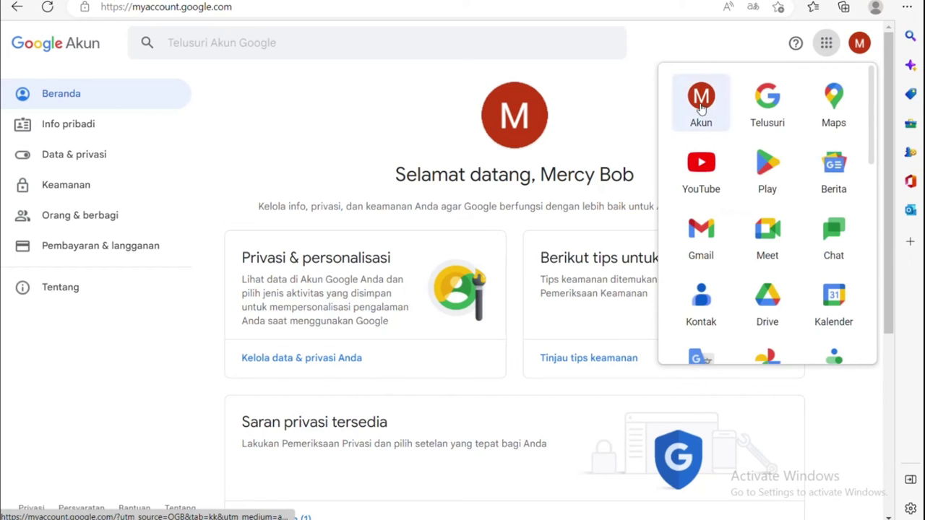
- Open YouTube from the Google apps grid, decline the page translation, and scroll the home feed
left_click(705, 166)
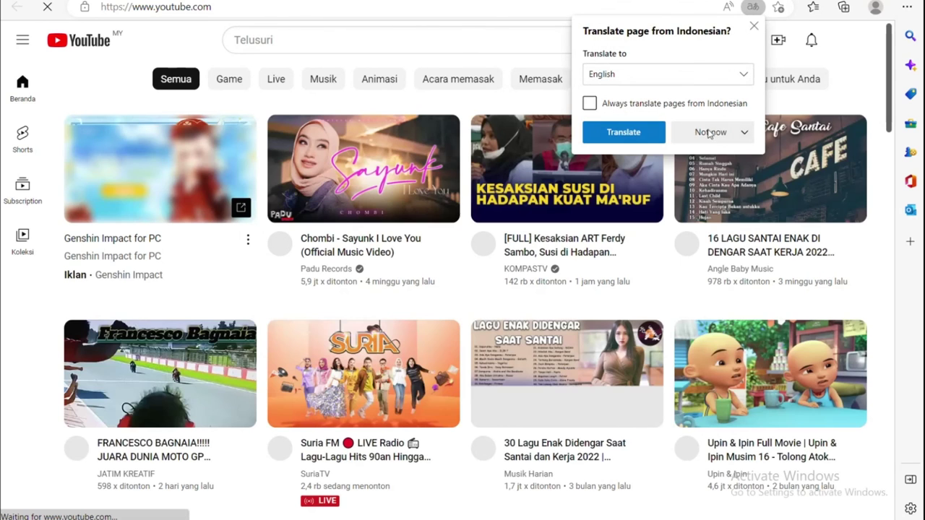
left_click(754, 26)
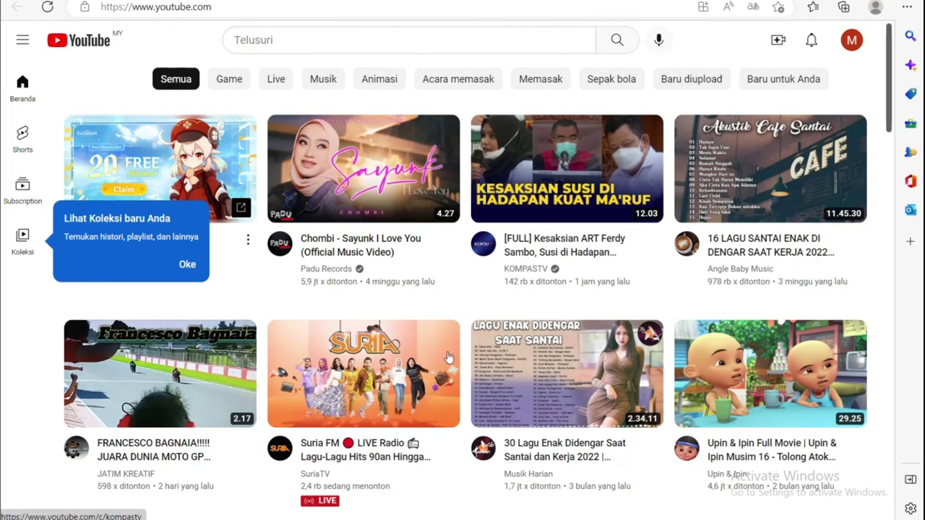
scroll(525, 381, "down", 2)
scroll(525, 381, "down", 4)
scroll(547, 372, "up", 6)
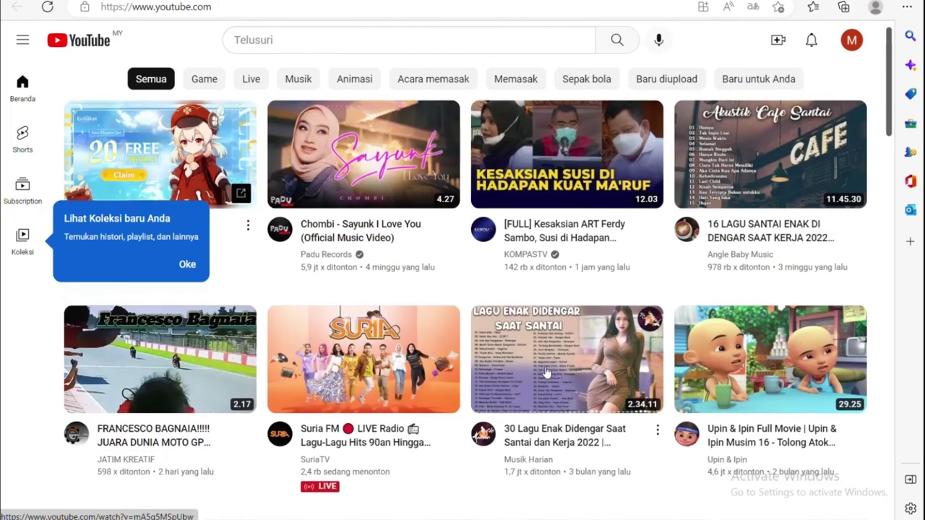
left_click(853, 41)
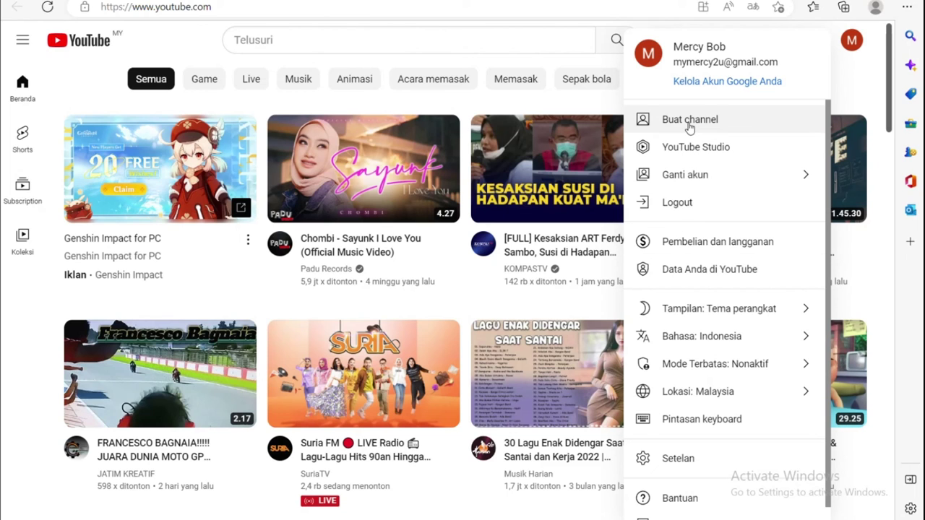
- Choose Buat channel from the YouTube account menu to open the create-channel dialog
left_click(747, 124)
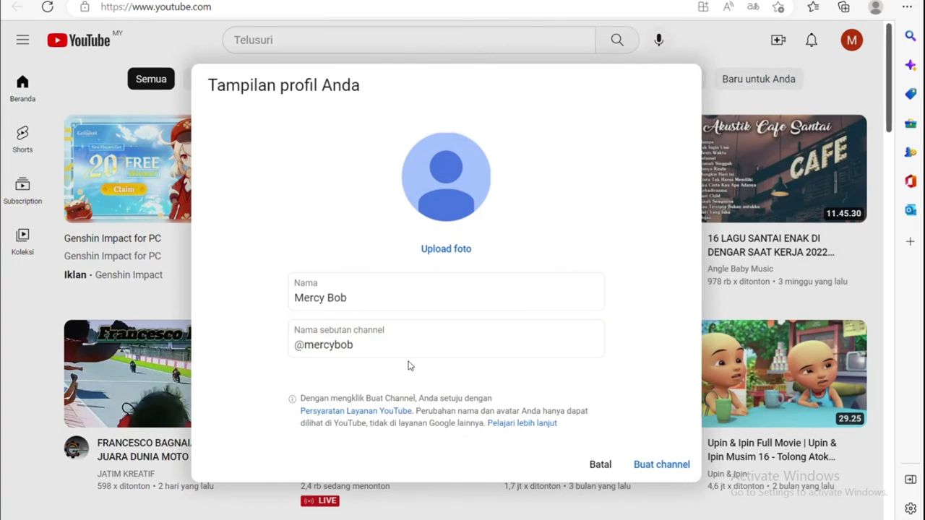